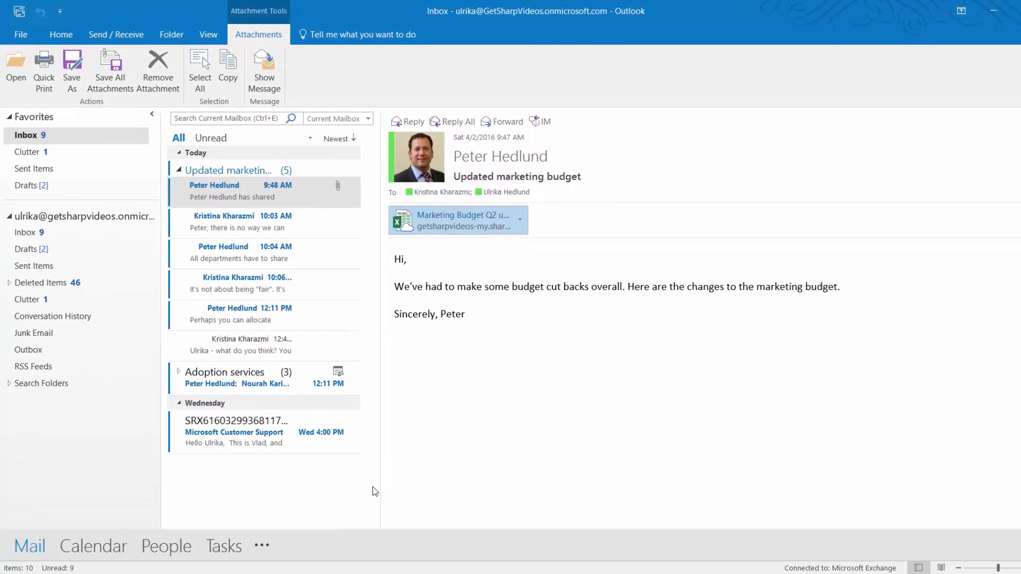
# Step: Open the newest reply in the 'Updated marketing budget' conversation, which asks about customer events
pyautogui.click(243, 354)
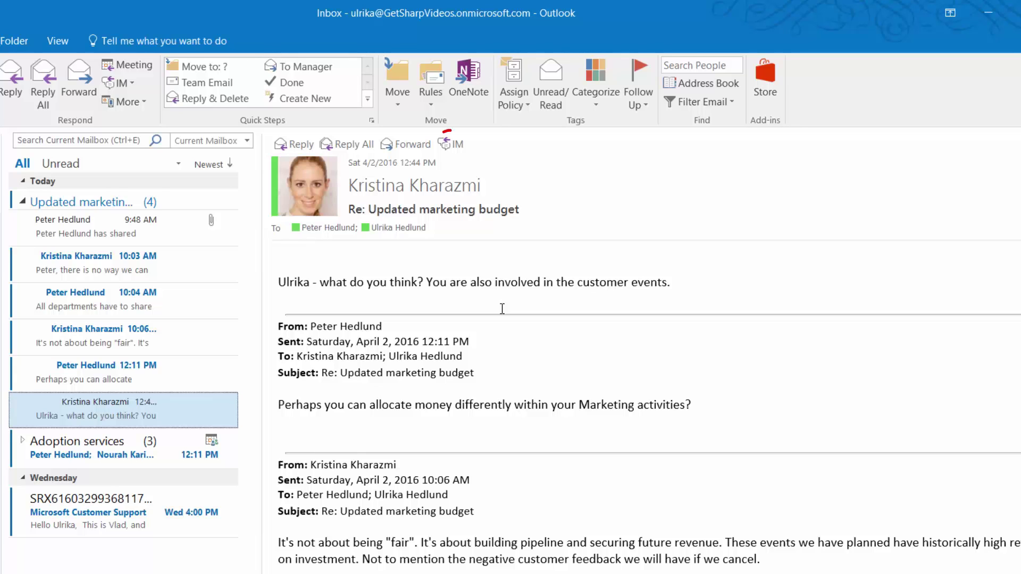
# Step: Bring up the IM reply choices for everyone on the budget thread
pyautogui.click(694, 353)
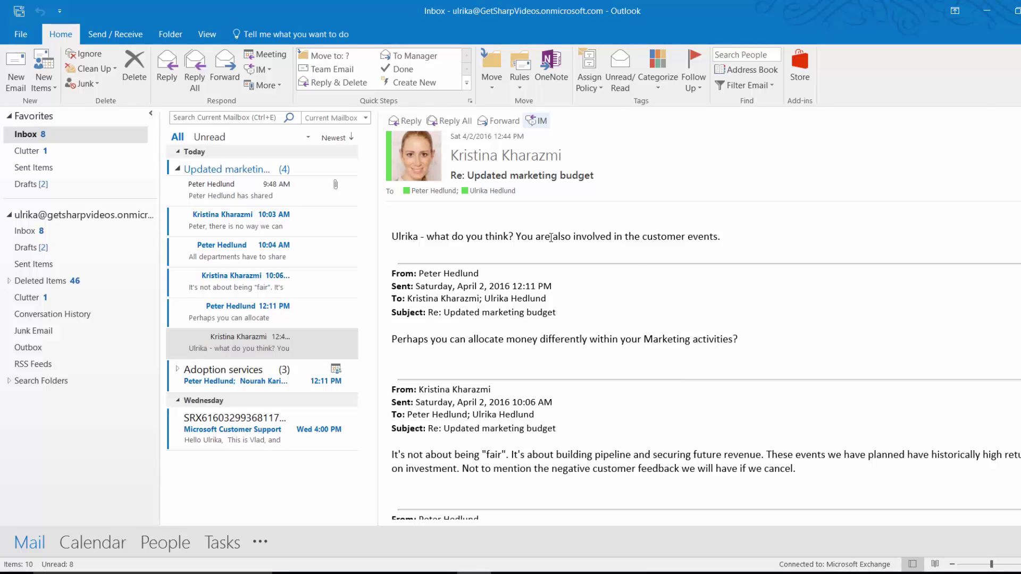
pyautogui.click(270, 72)
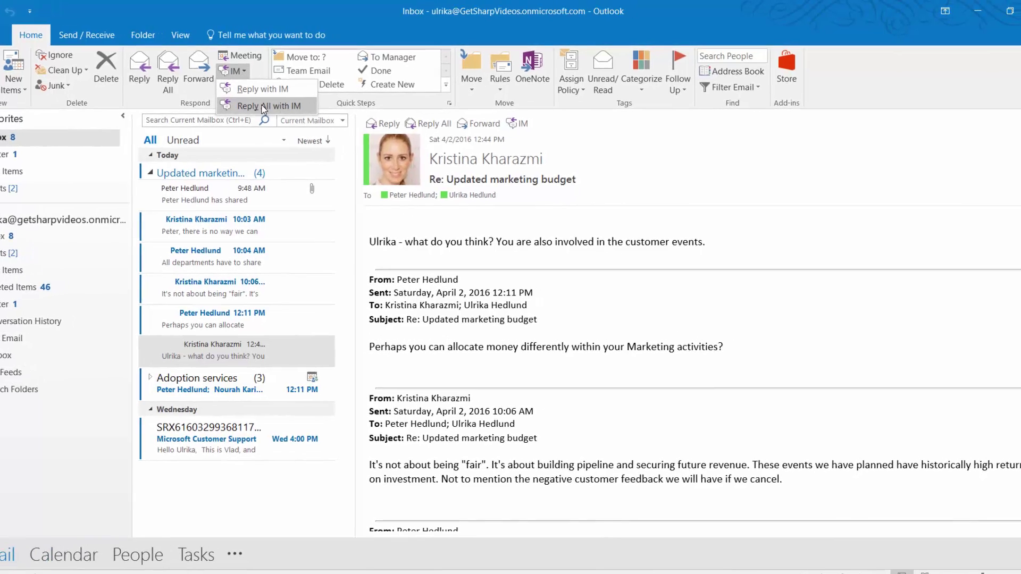
# Step: Send the group 'Hi Guys - can we meet online to solve this?' by instant message
pyautogui.click(266, 106)
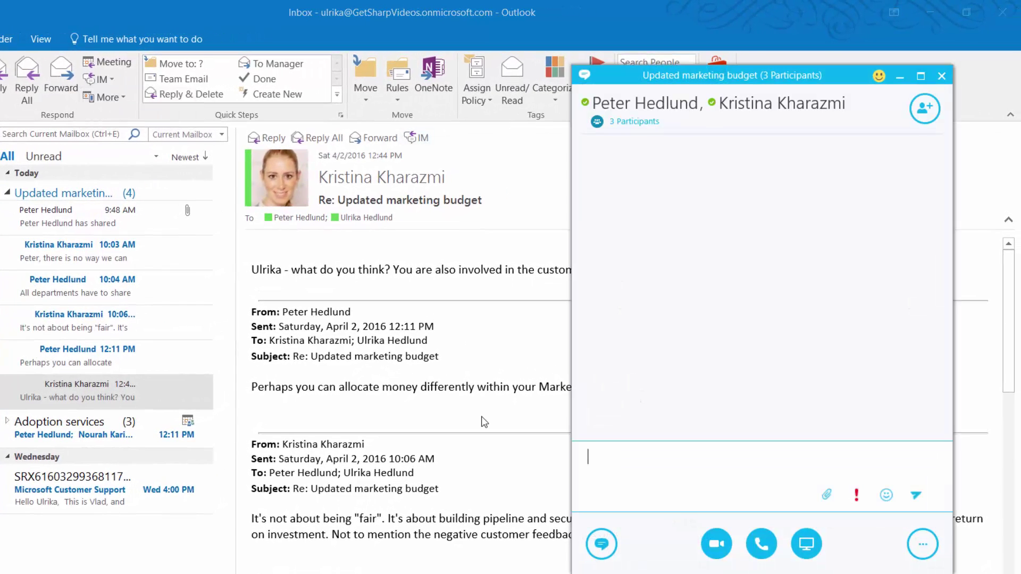
pyautogui.write('Hi Guys - can we')
pyautogui.write(' meet online to solve this?')
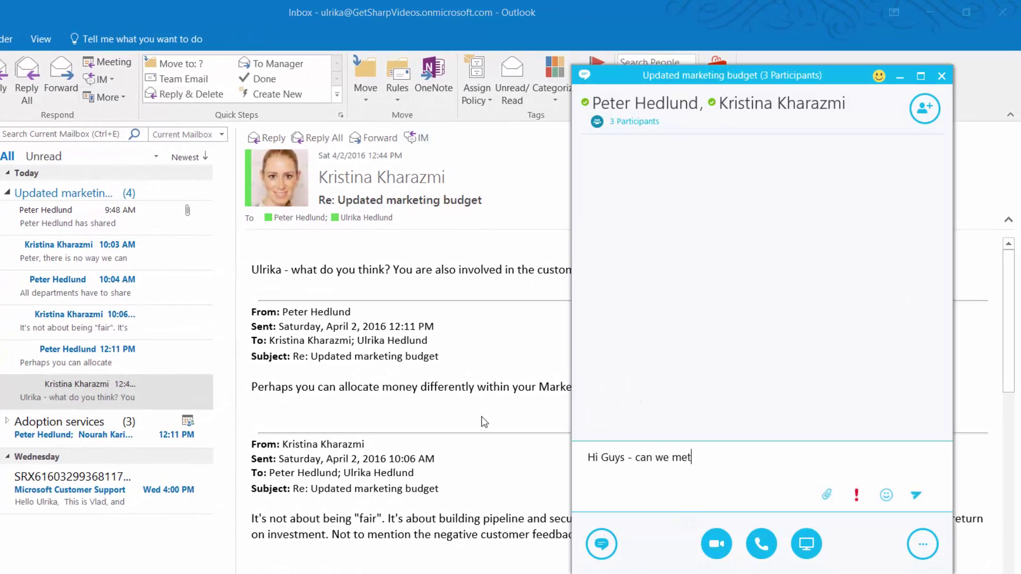
pyautogui.press('Return')
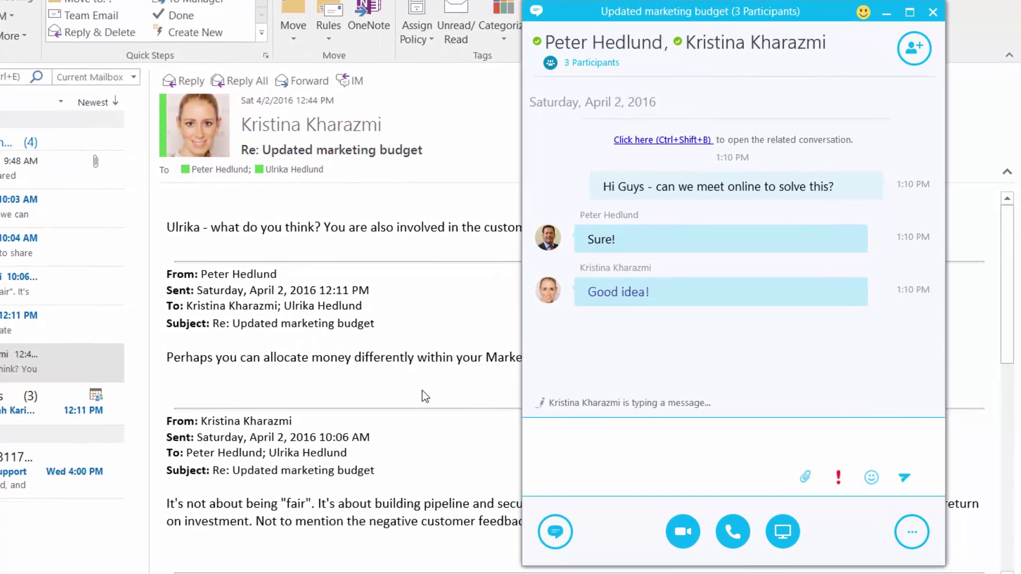
# Step: Escalate the three-person chat into a Skype call
pyautogui.click(736, 539)
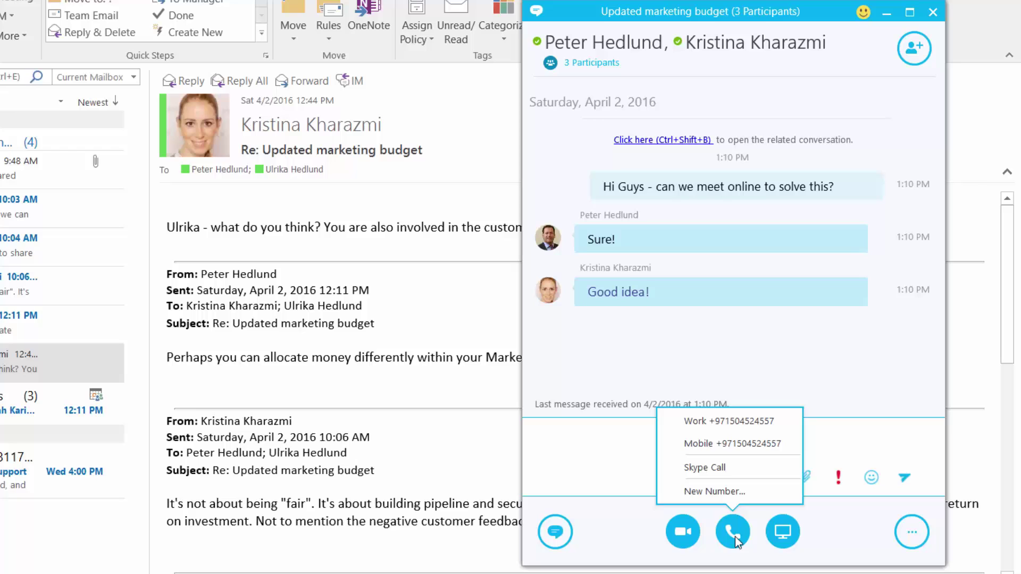
pyautogui.click(732, 469)
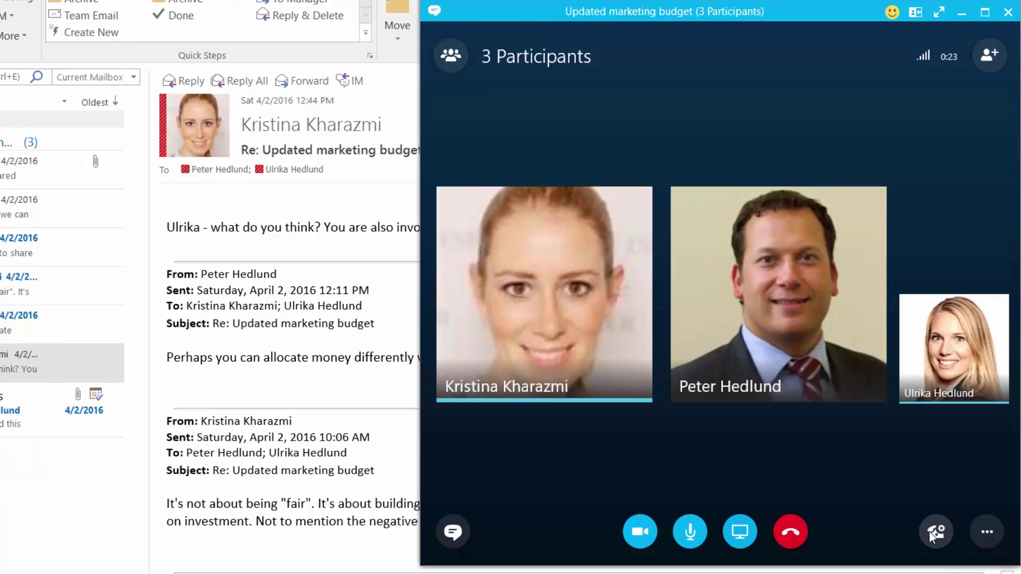
# Step: Switch the call's audio device to the Logitech USB headset
pyautogui.click(936, 531)
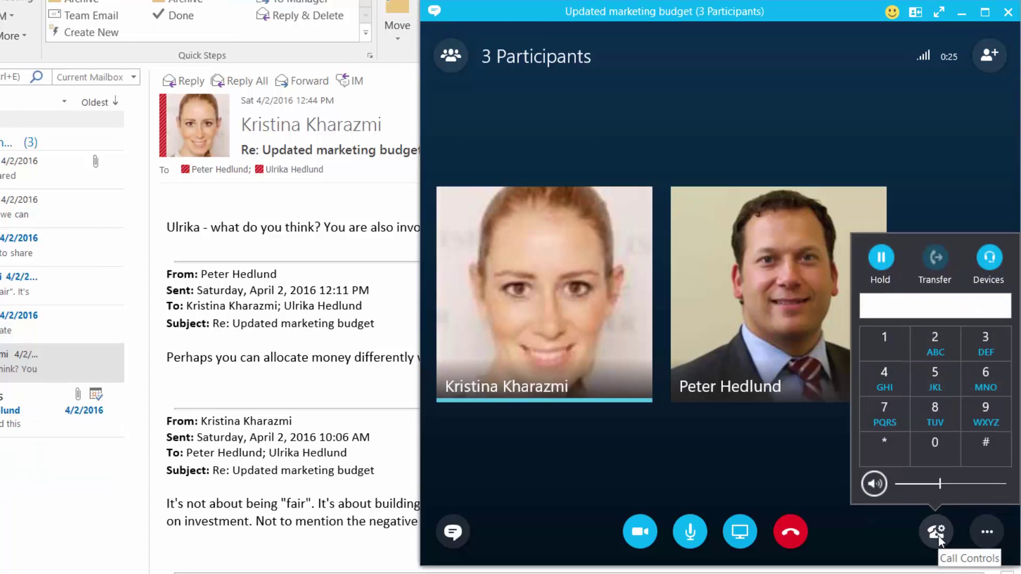
pyautogui.click(987, 264)
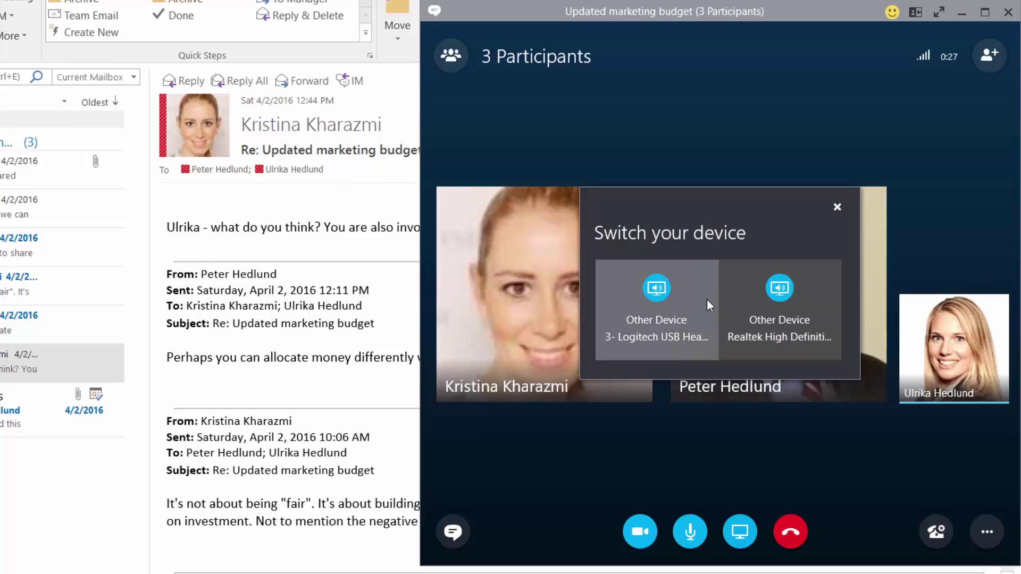
pyautogui.click(663, 310)
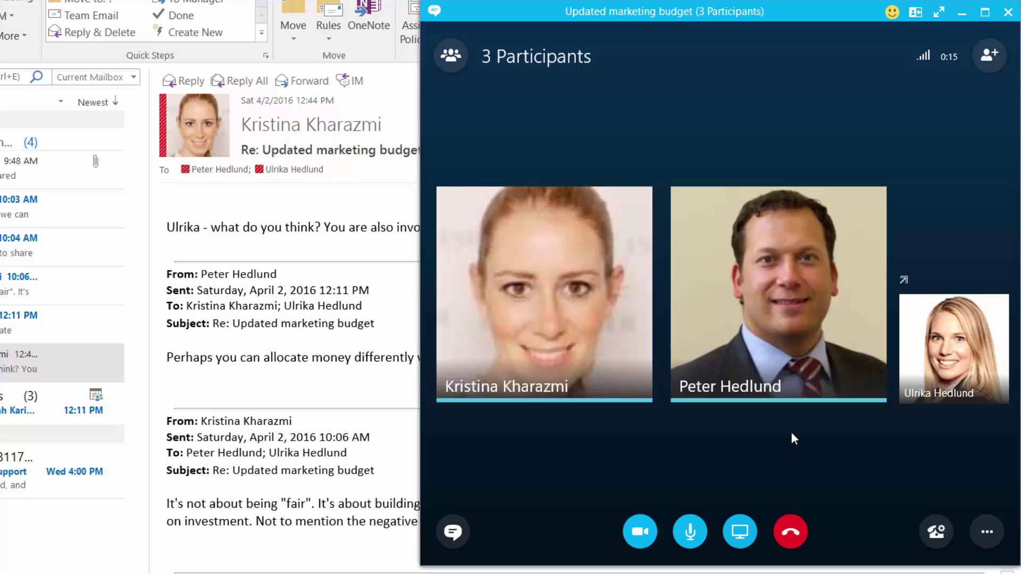
# Step: Present the 'Marketing Budget Q2 updates' Excel program to the call
pyautogui.click(736, 537)
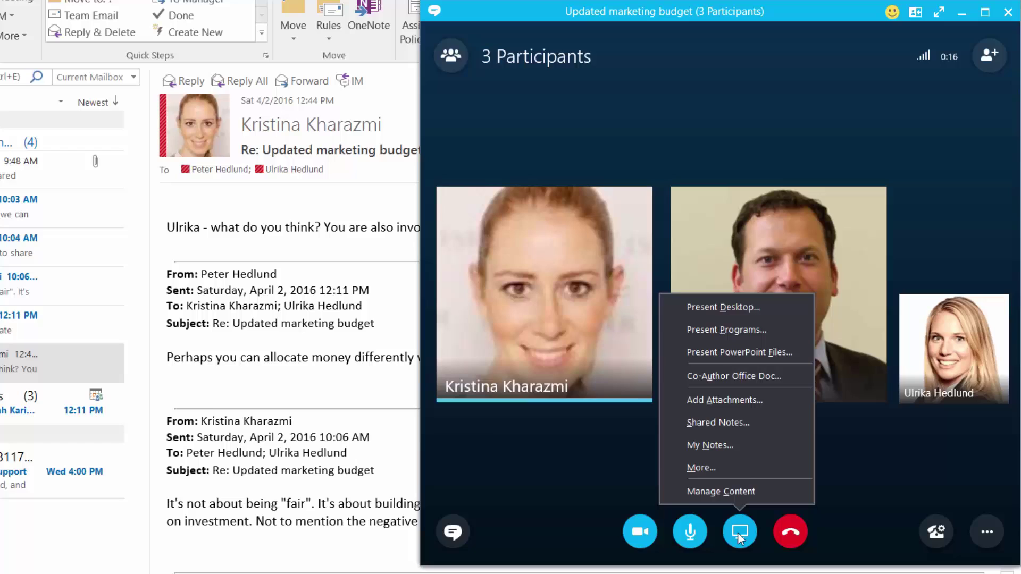
pyautogui.click(725, 331)
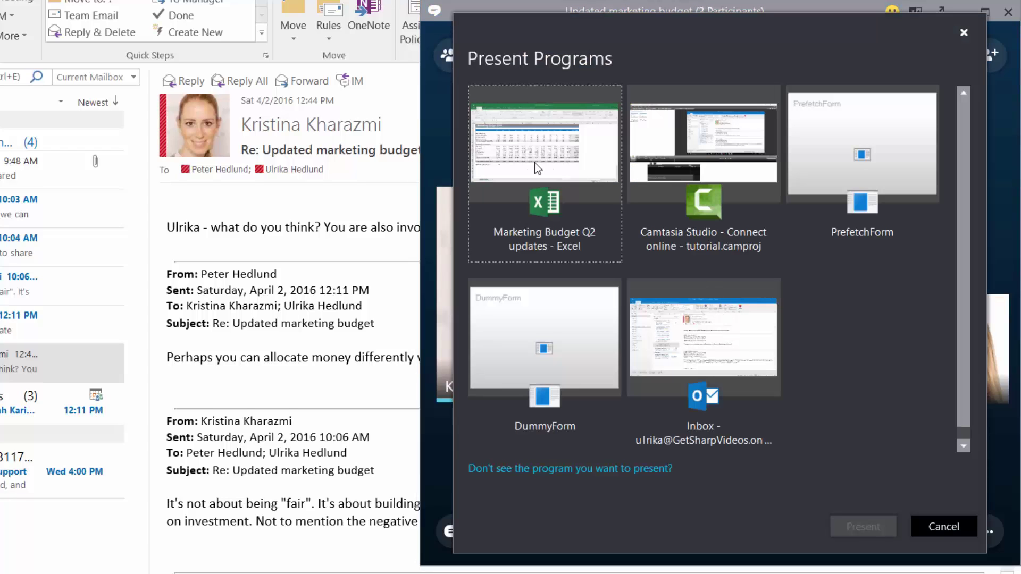
pyautogui.click(534, 161)
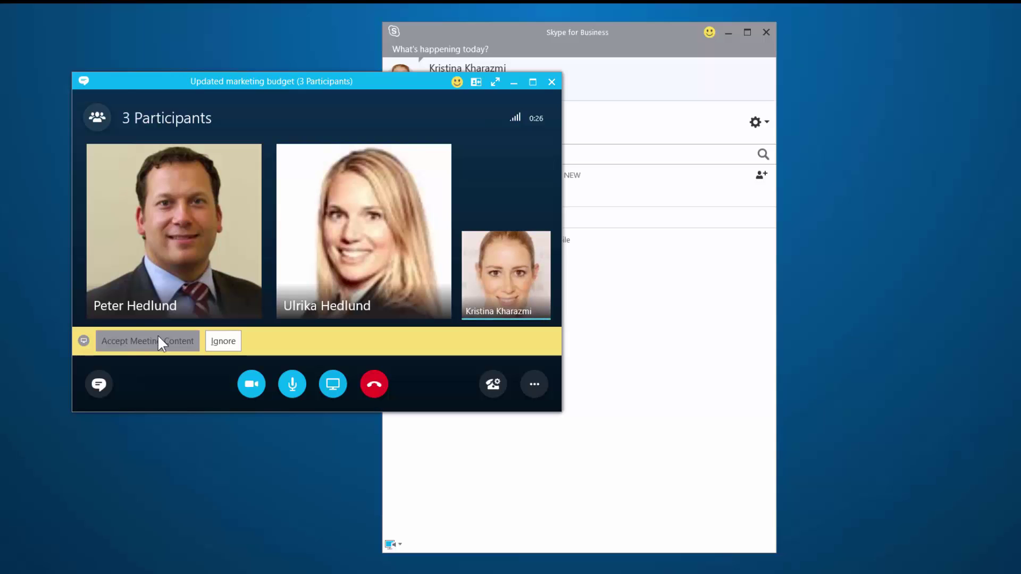
# Step: Accept the shared meeting content and maximize the meeting window to view the budget
pyautogui.click(158, 336)
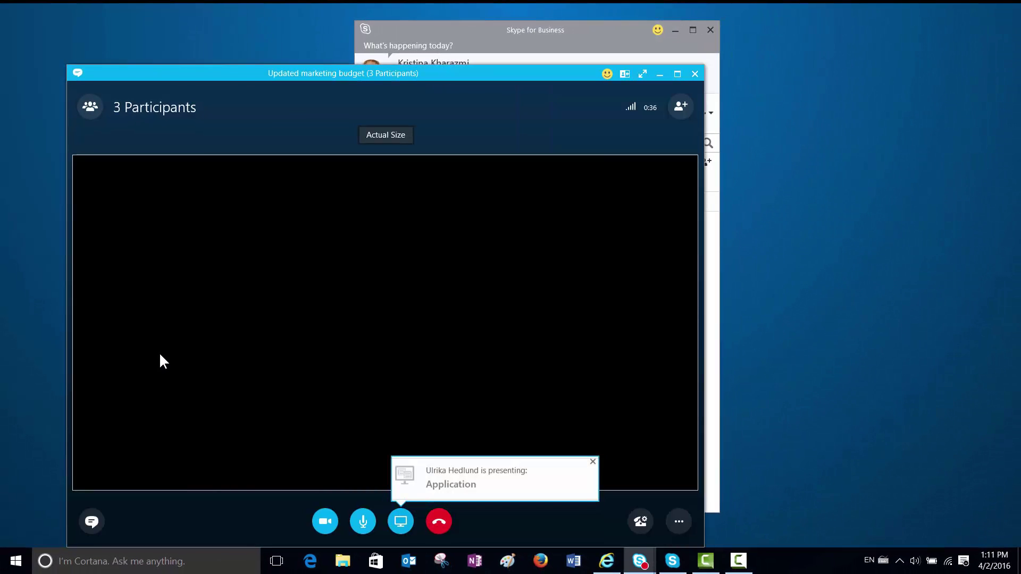
pyautogui.click(673, 78)
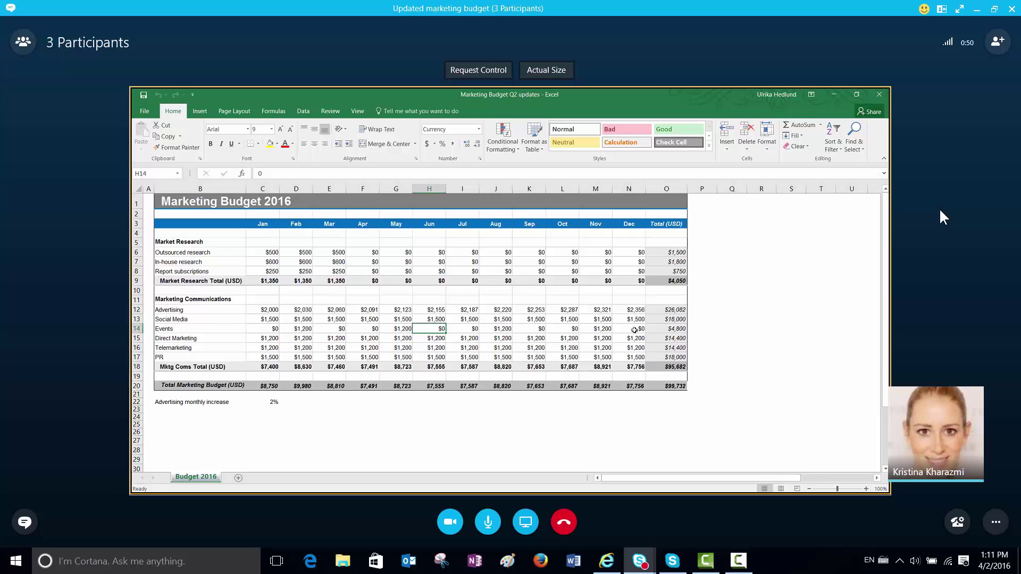
# Step: Take control of the shared workbook and set K14 (Sep Events) to 2253 and K12 (Sep Advertising) to 0
pyautogui.click(493, 69)
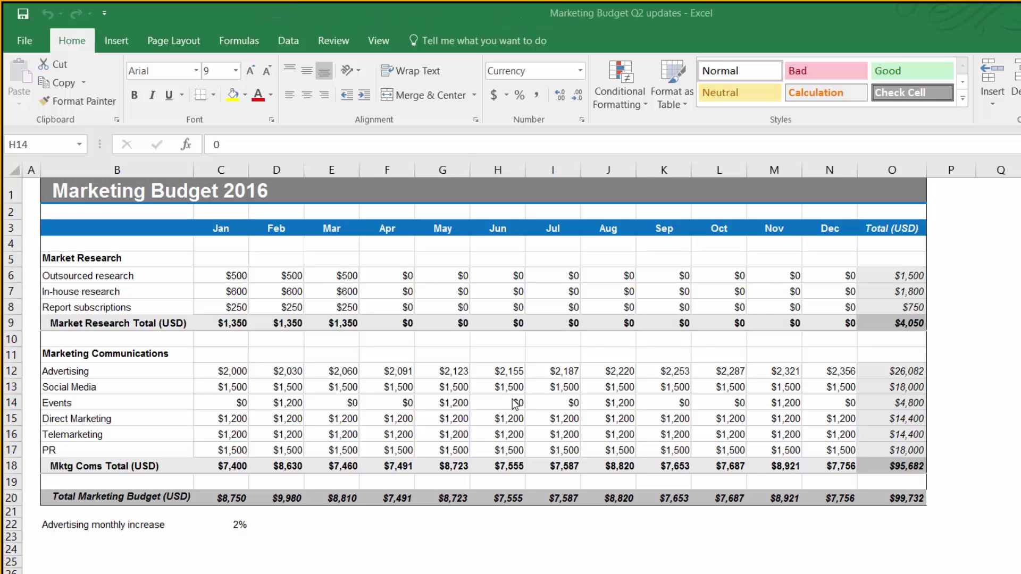
pyautogui.click(653, 402)
pyautogui.write('2253')
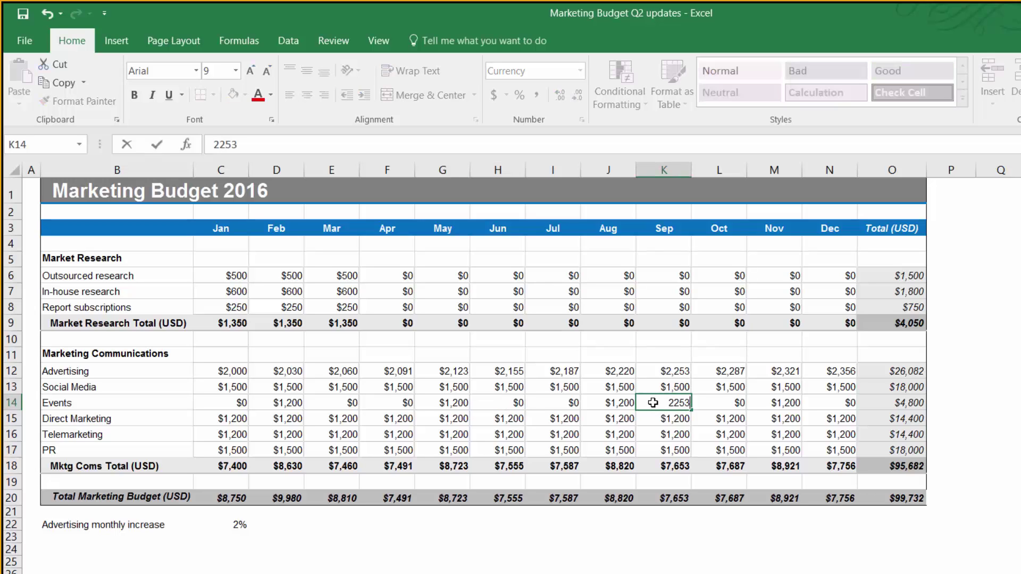
pyautogui.press('Return')
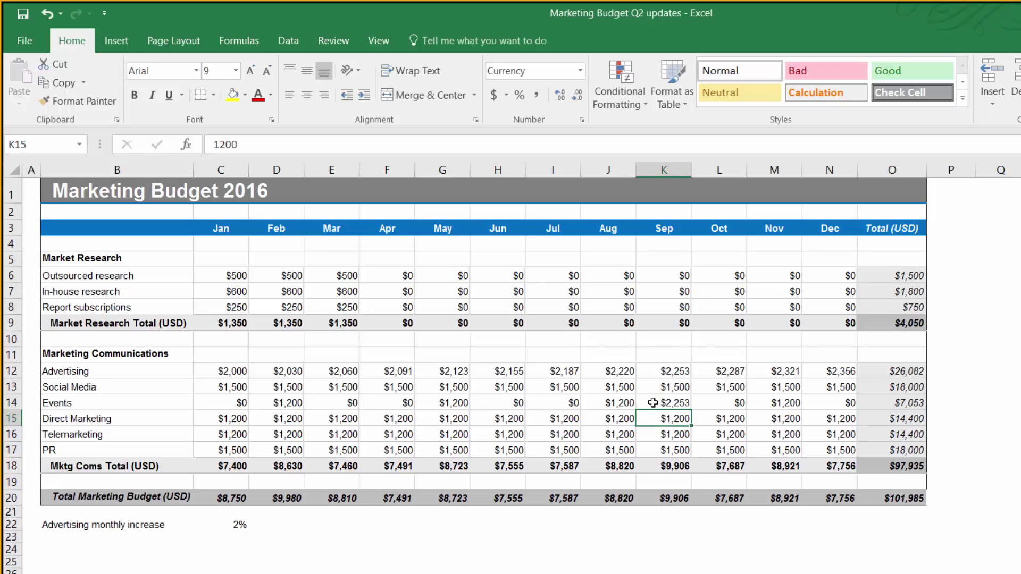
pyautogui.click(657, 368)
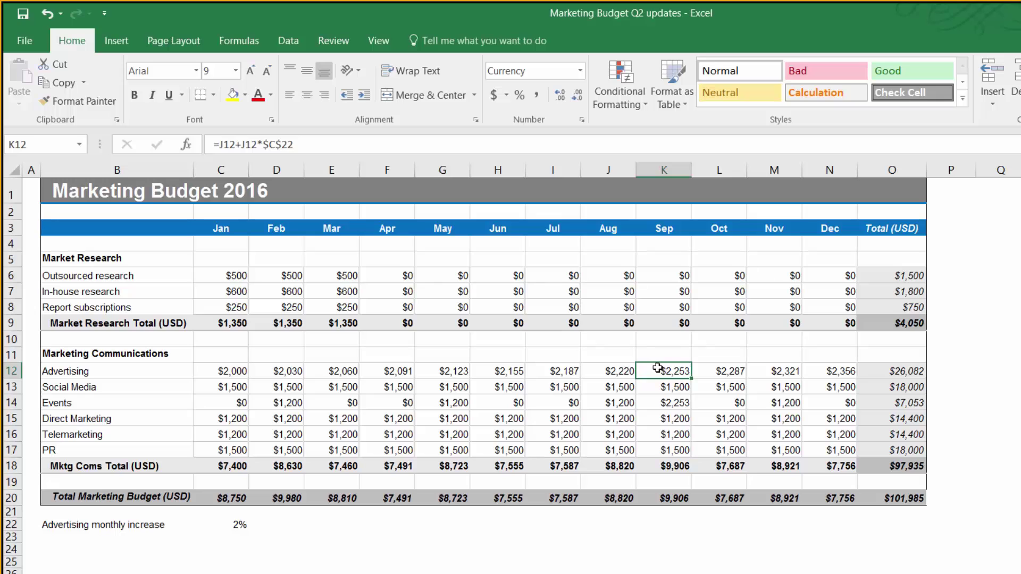
pyautogui.write('0')
pyautogui.press('Return')
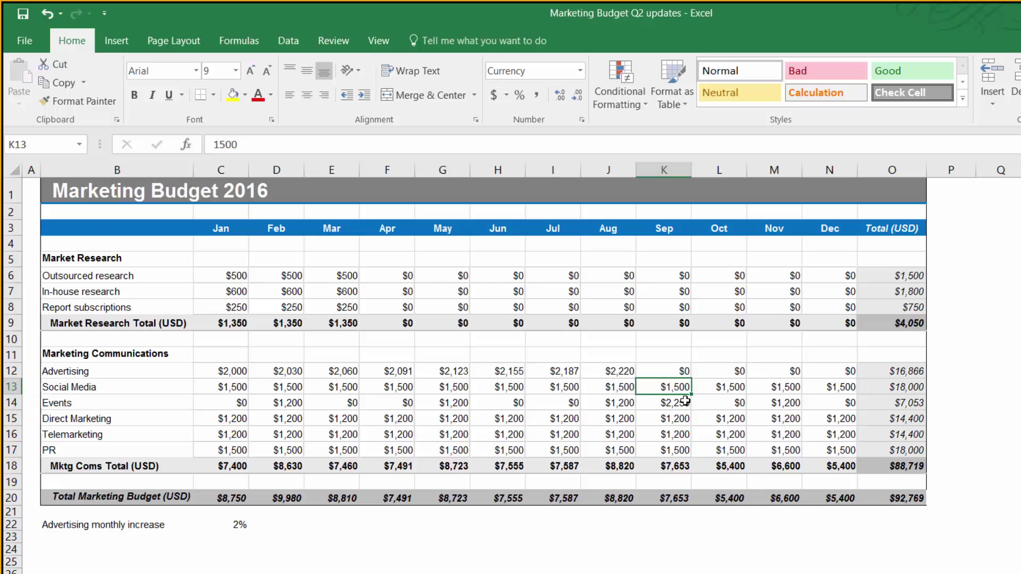
# Step: Use Take Back Control from the sharing bar's Give Control menu
pyautogui.moveTo(559, 15)
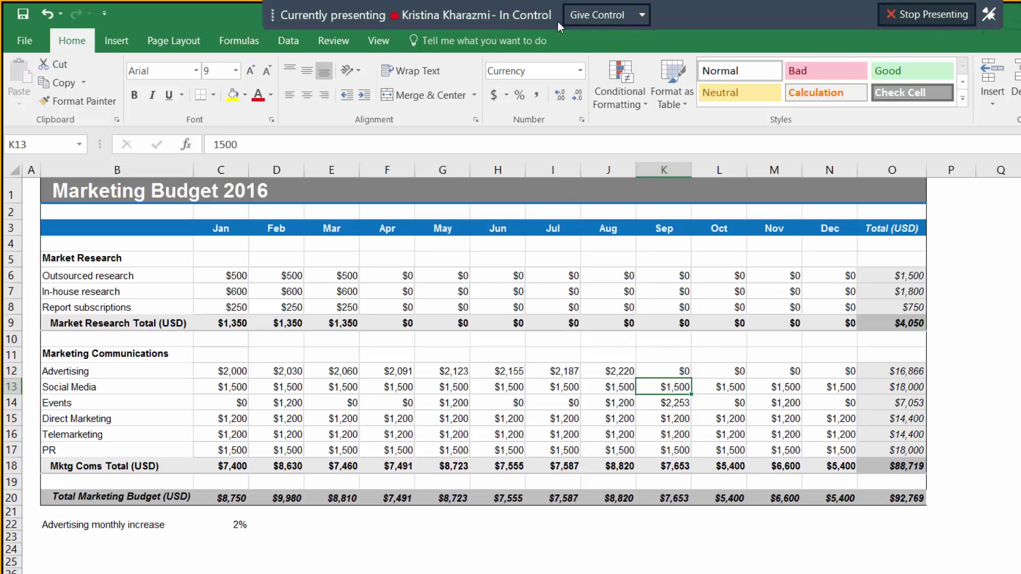
pyautogui.click(634, 17)
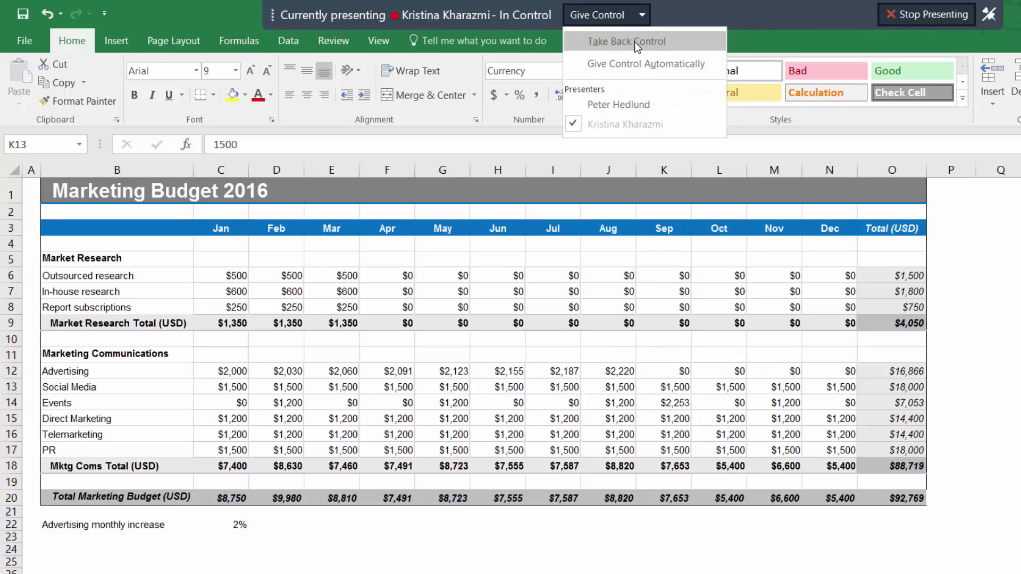
pyautogui.click(634, 41)
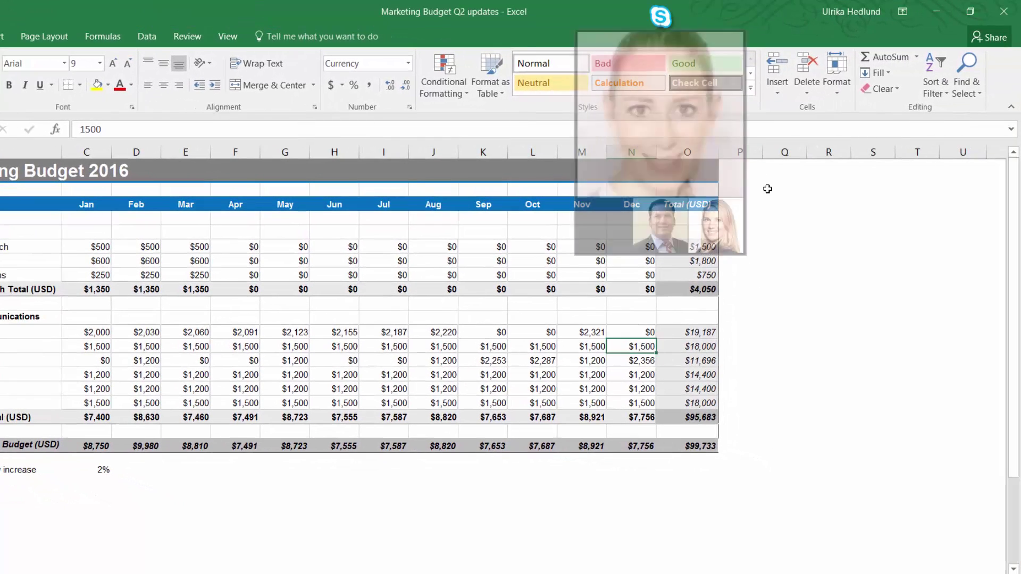
# Step: Hang up the budget call and close its chat window, returning to the $99,733 budget sheet
pyautogui.click(665, 19)
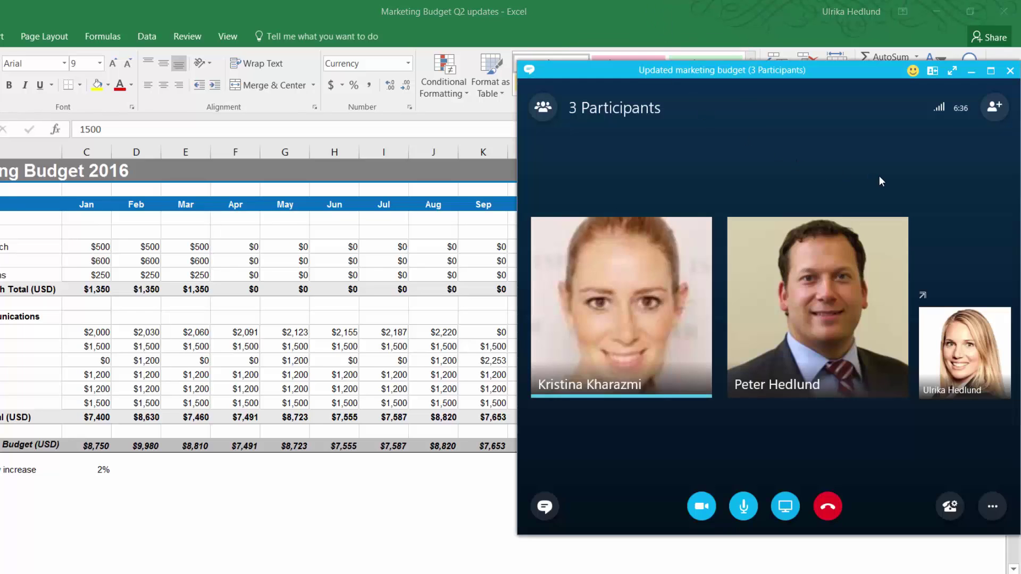
pyautogui.click(828, 509)
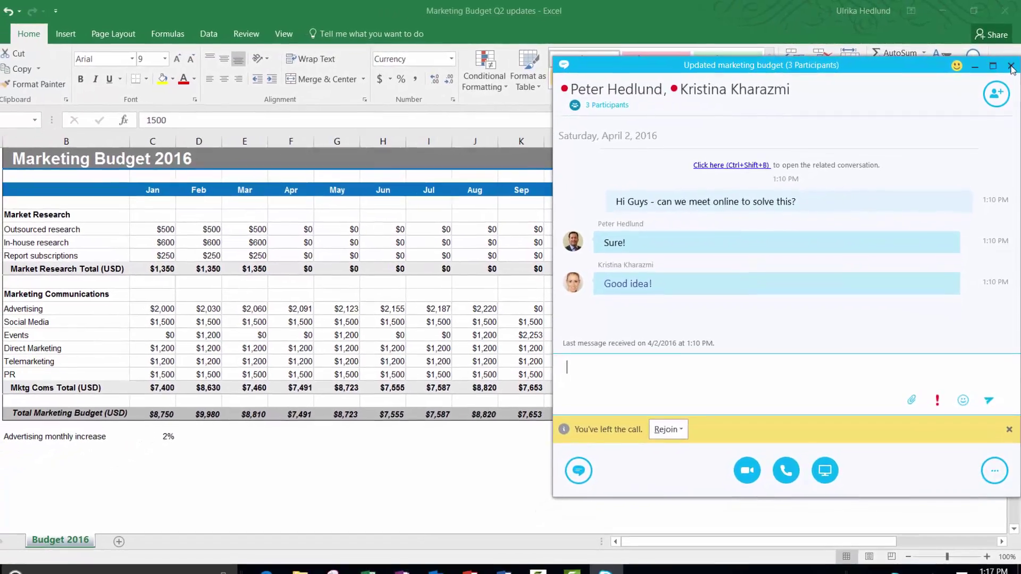
pyautogui.click(1010, 69)
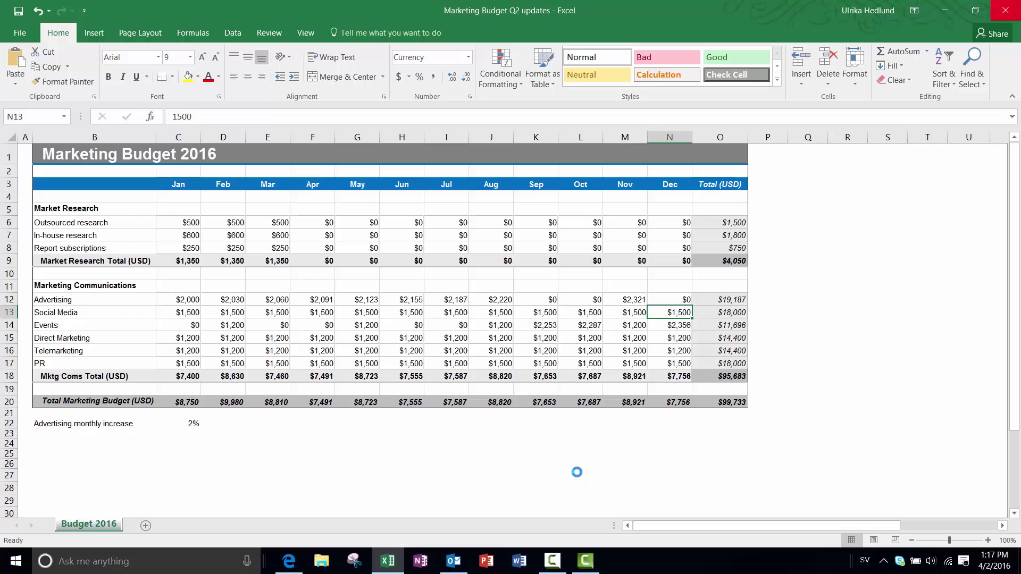
# Step: Switch to Outlook, read the new message, then show the April 2, 2016 calendar
pyautogui.click(455, 563)
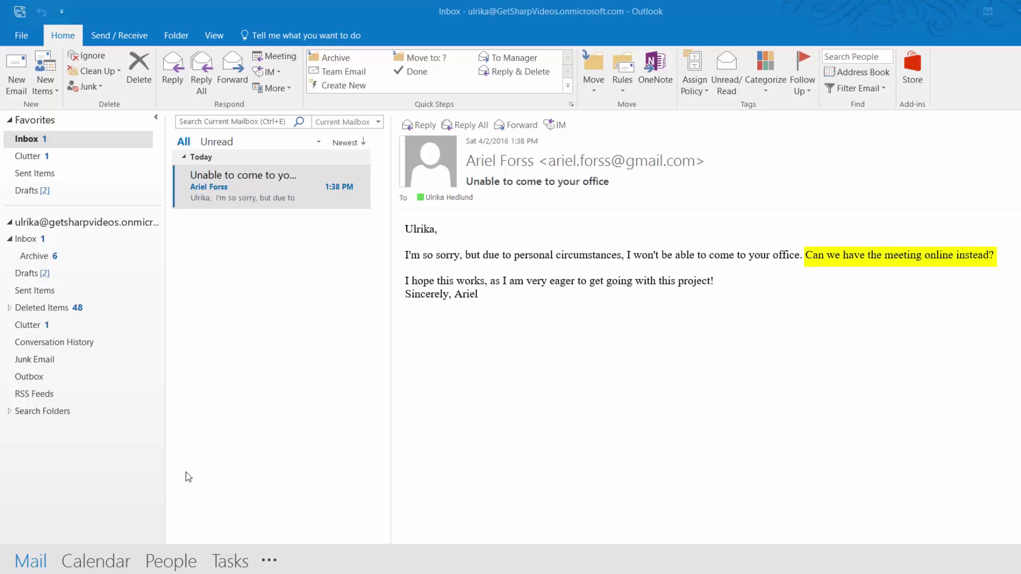
pyautogui.click(113, 567)
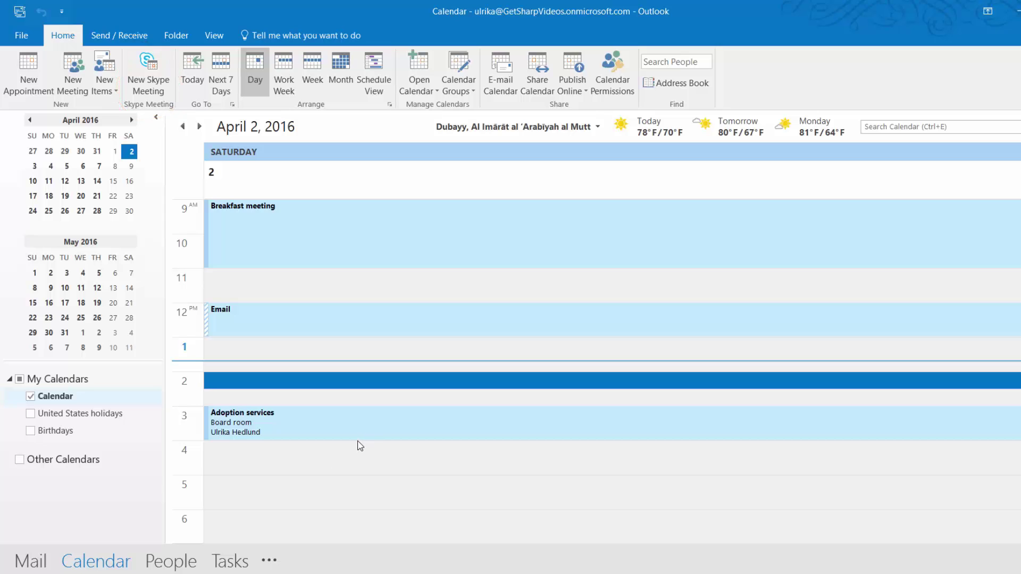
# Step: Open the Adoption services appointment, add a Skype Meeting join link, and maximize its window
pyautogui.doubleClick(342, 428)
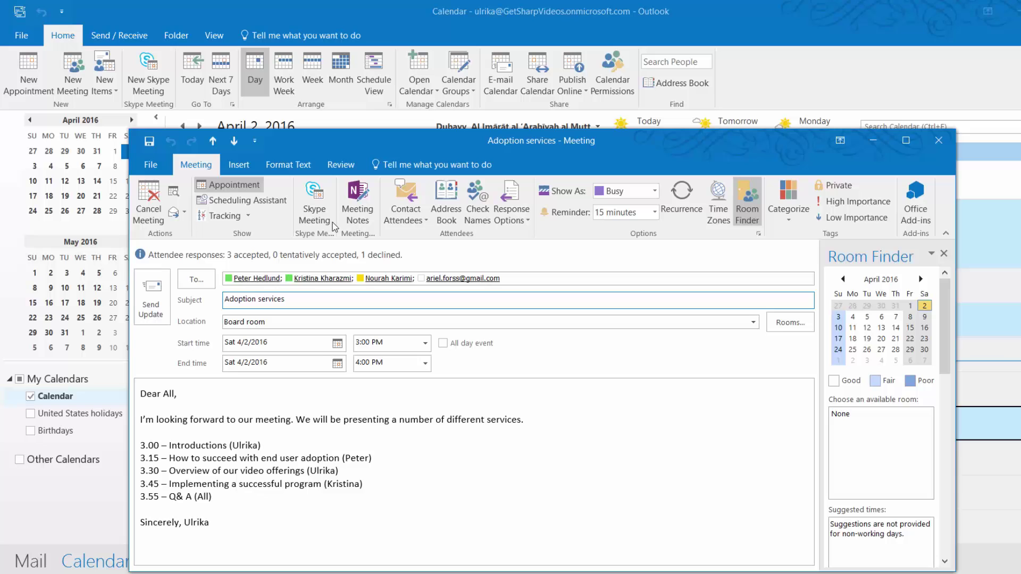
pyautogui.click(319, 207)
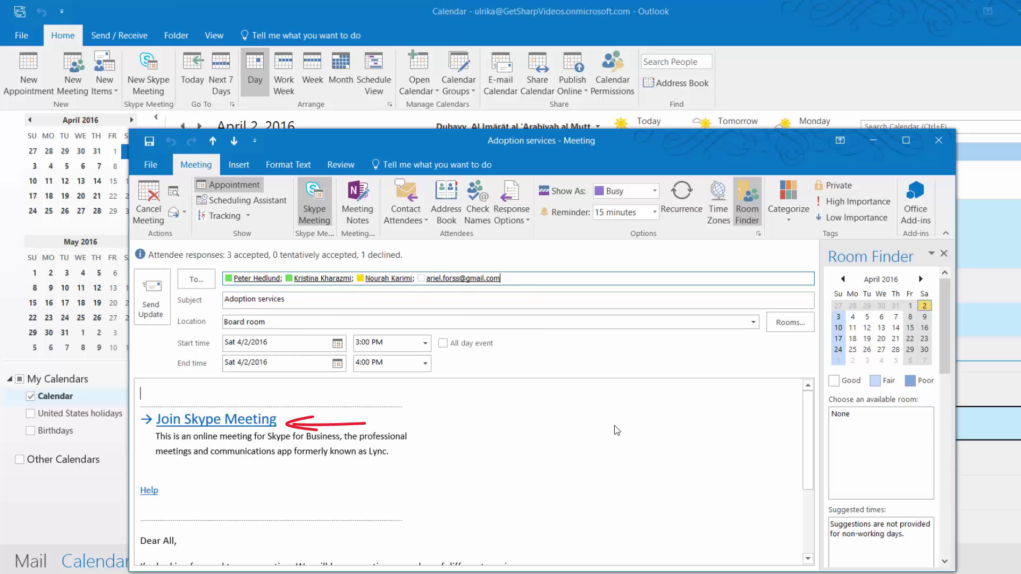
pyautogui.click(905, 140)
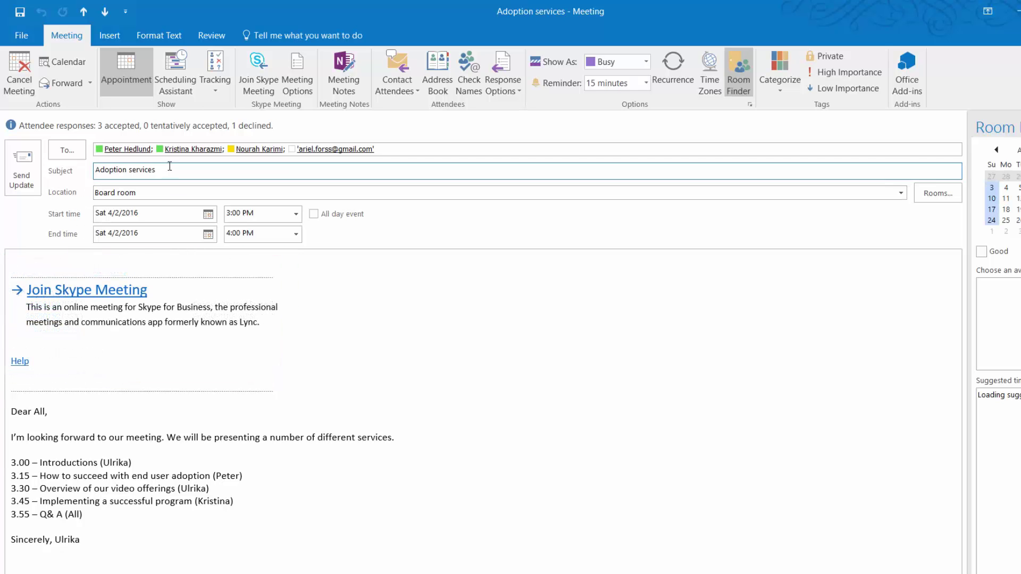
# Step: Change the meeting location to 'Board room / Online'
pyautogui.tripleClick(162, 192)
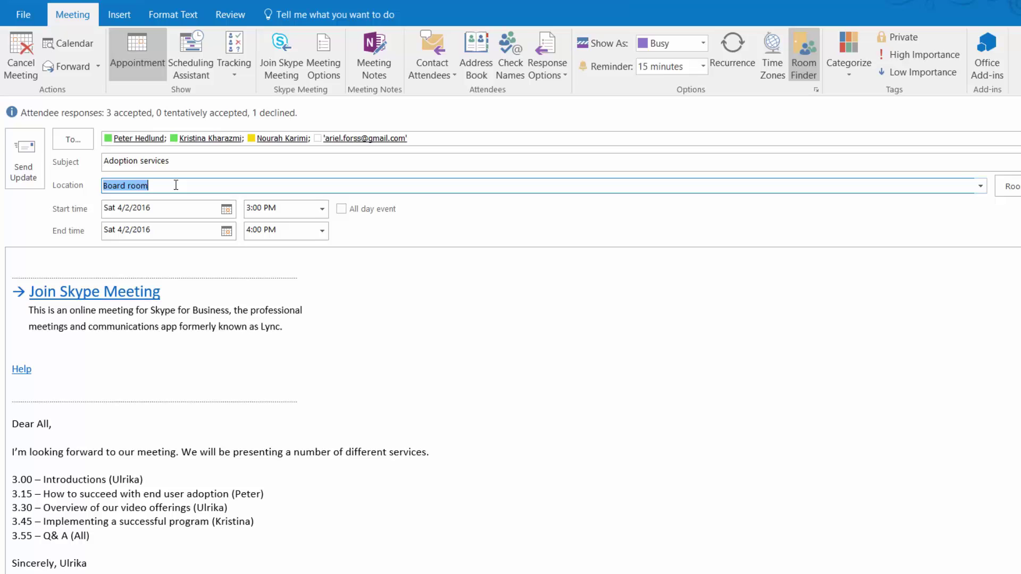
pyautogui.click(175, 184)
pyautogui.write('/ Online')
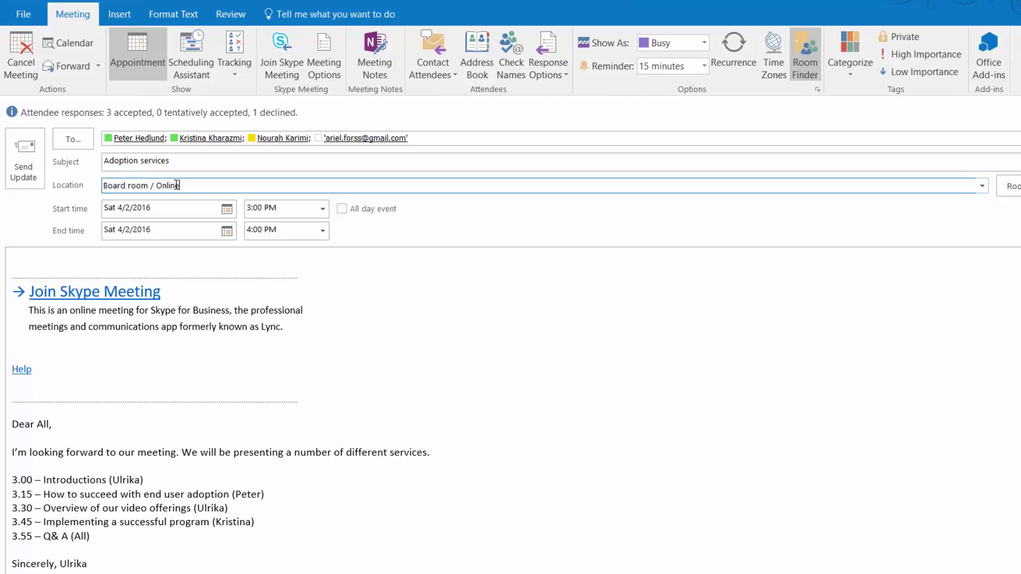
# Step: Add a greeting note starting 'Hello every' atop the invitation and send the update
pyautogui.click(132, 260)
pyautogui.write('Hello everyone,')
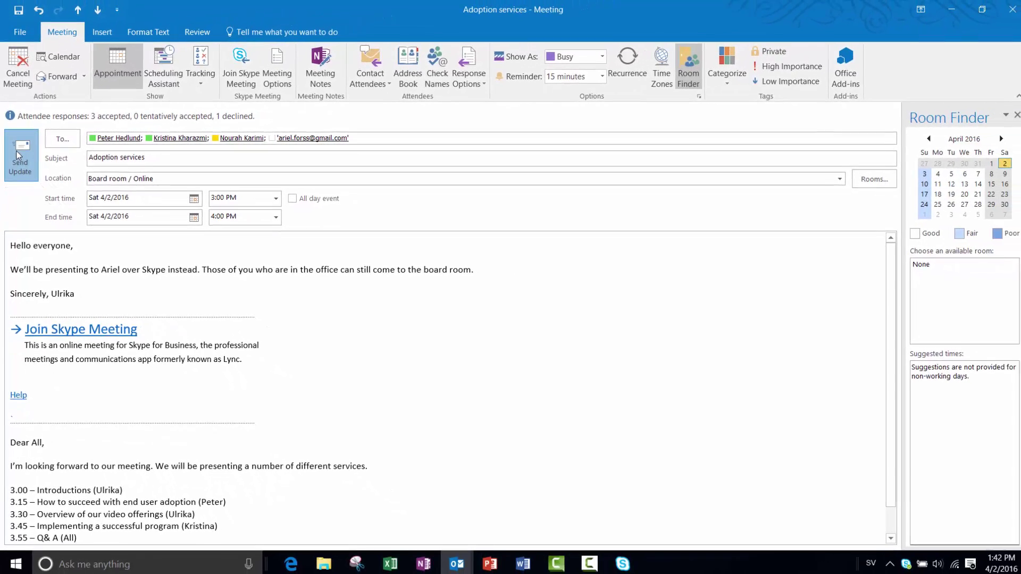
pyautogui.click(17, 151)
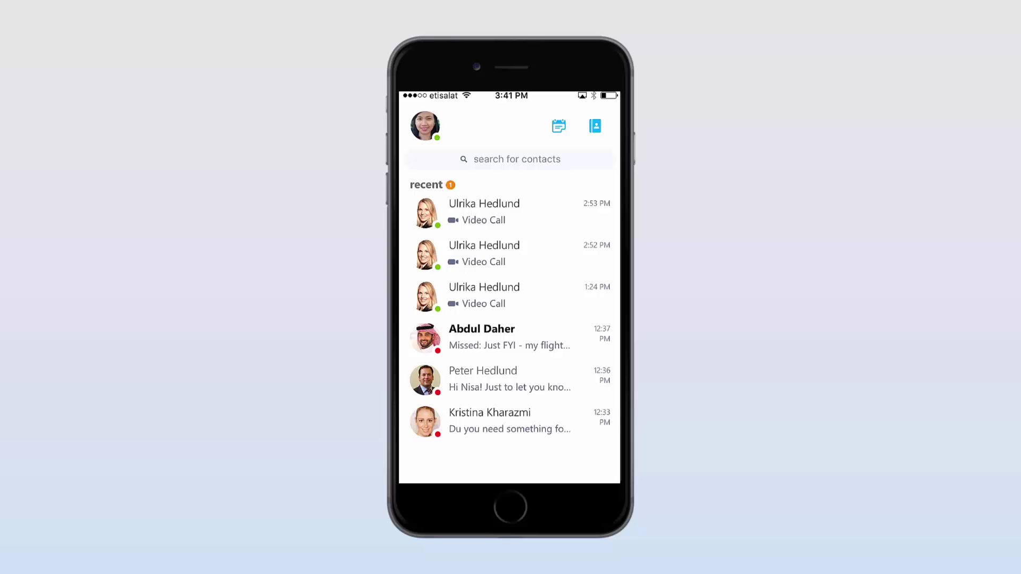
# Step: Video-call the most recent contact from the phone app and accept the call on the PC
pyautogui.click(425, 213)
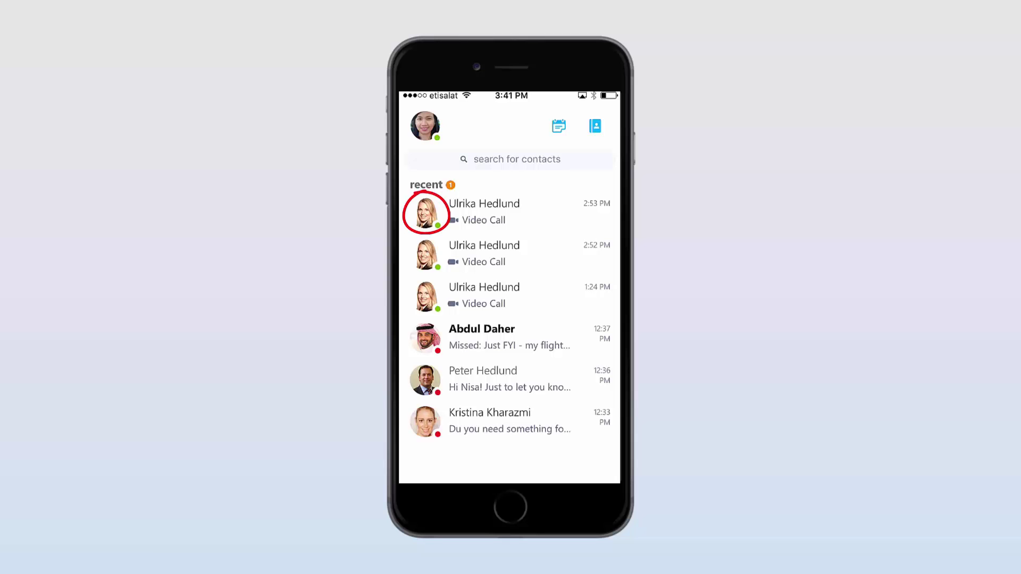
pyautogui.click(570, 117)
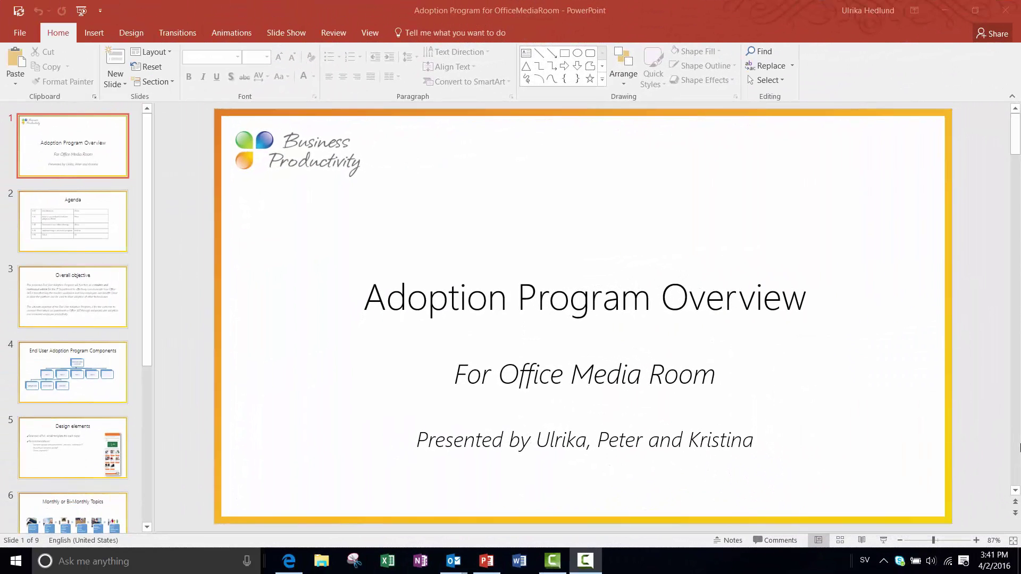
pyautogui.moveTo(984, 461)
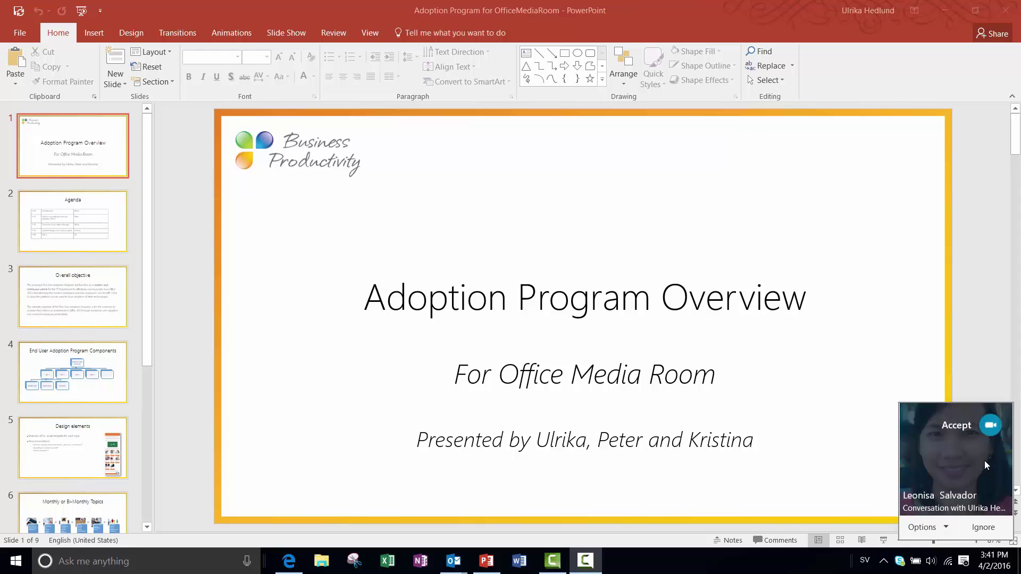
pyautogui.click(990, 427)
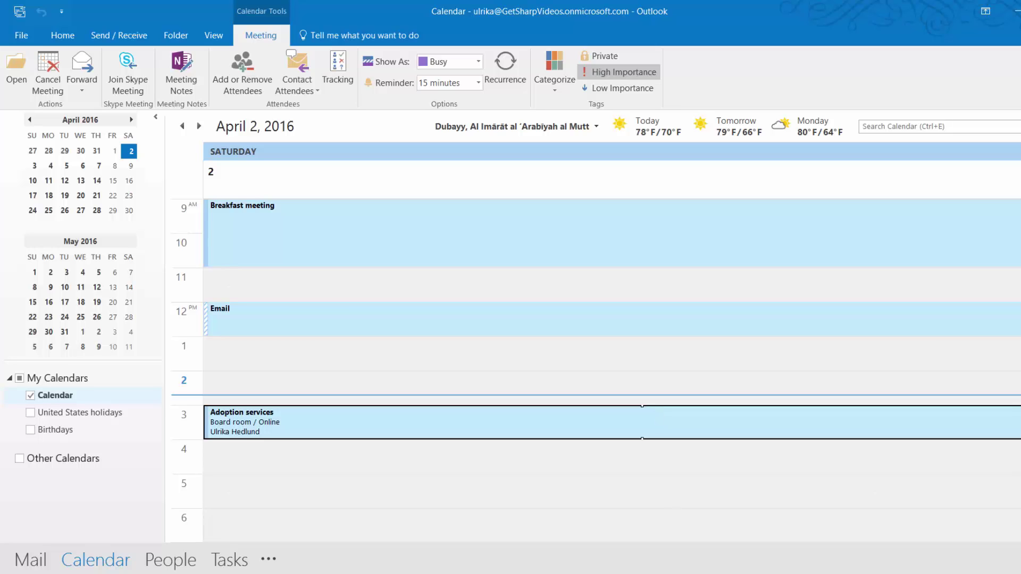
# Step: Bring the Skype for Business window forward and show today's Meetings list
pyautogui.hotkey('alt', 'Tab')
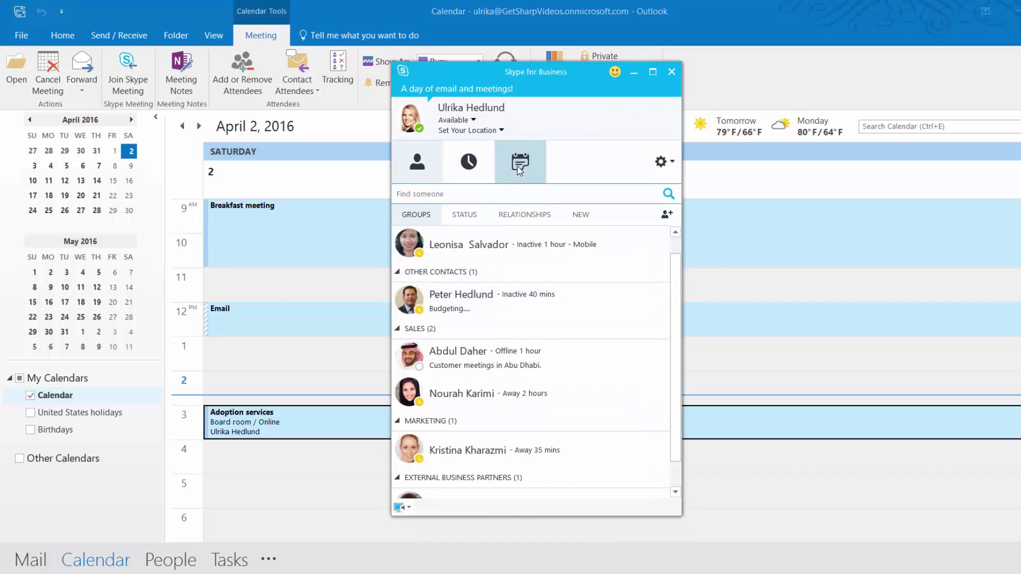
pyautogui.click(519, 171)
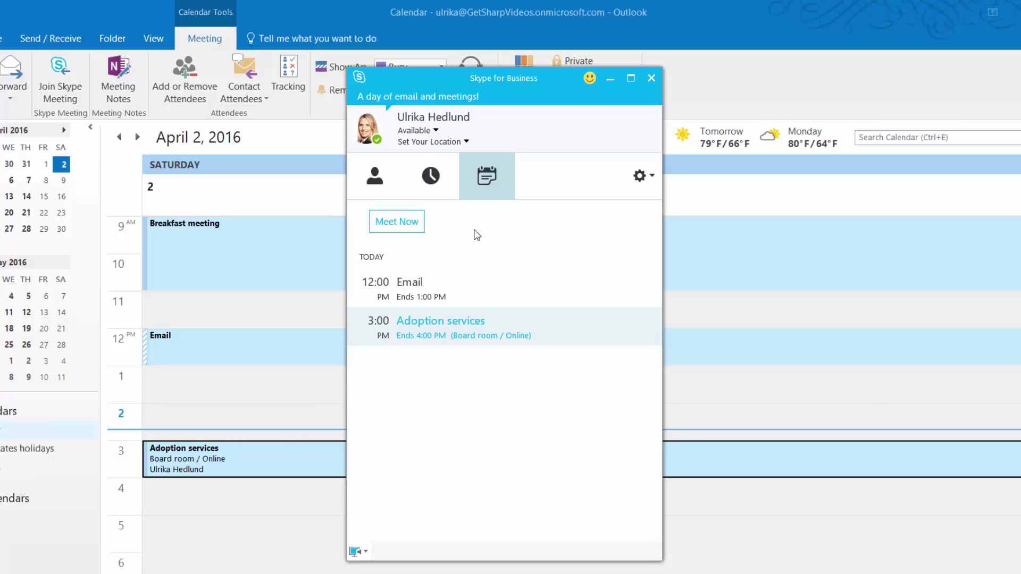
# Step: Join the Adoption services meeting from today's Meetings list
pyautogui.doubleClick(432, 332)
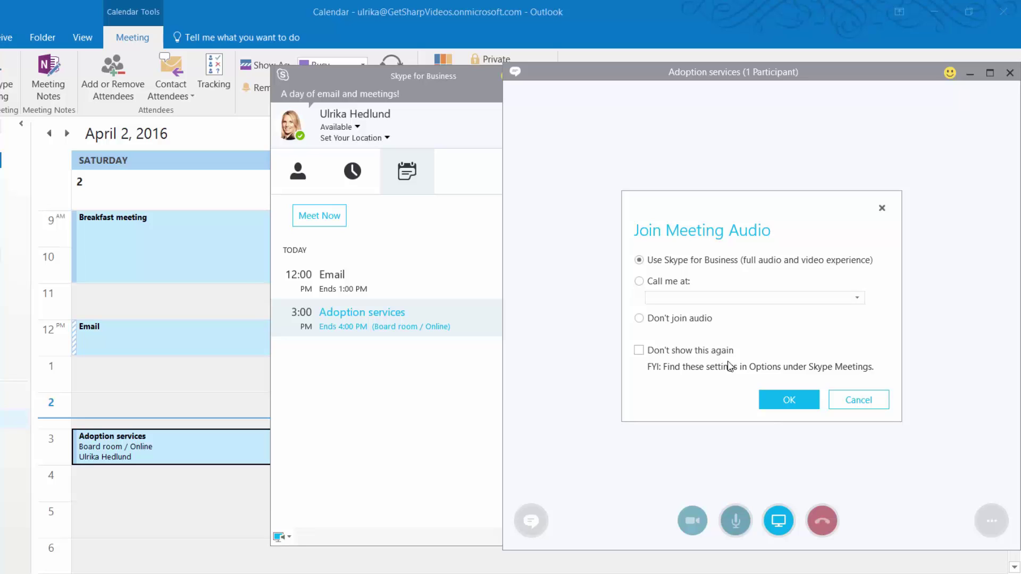
# Step: Join meeting audio via Skype for Business and upload the Adoption Program for OfficeMediaRoom PowerPoint
pyautogui.click(789, 407)
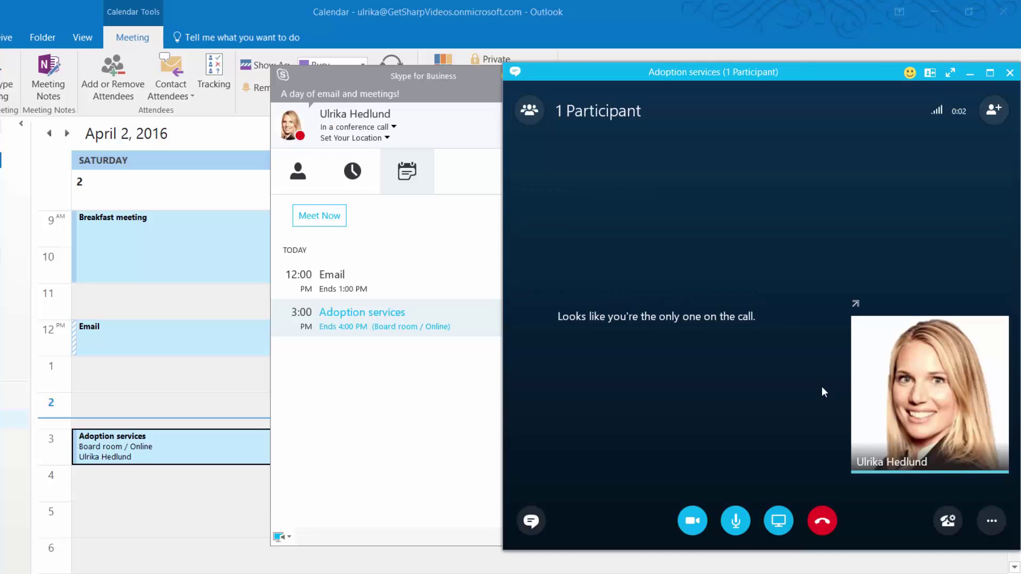
pyautogui.click(777, 526)
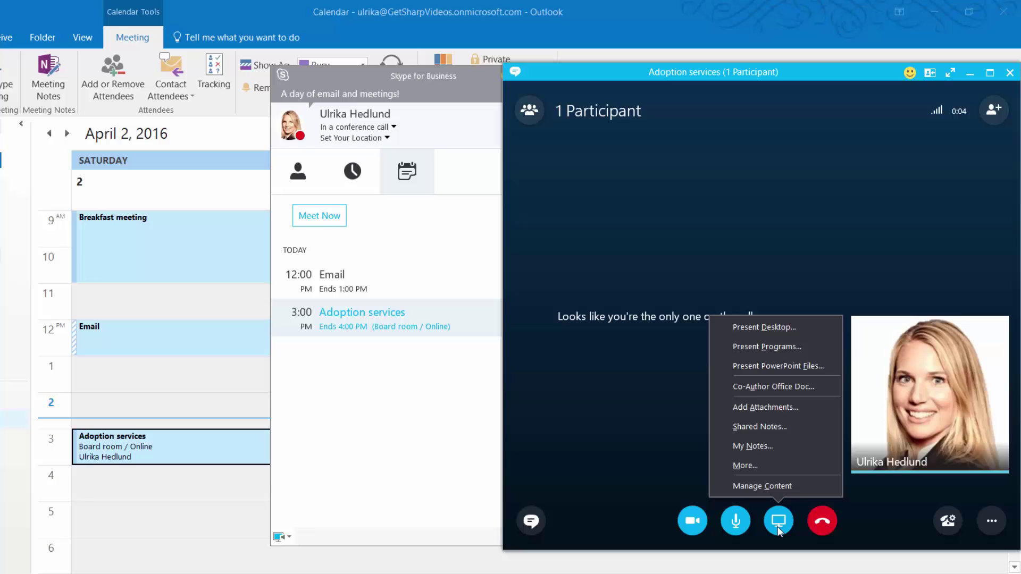
pyautogui.click(782, 368)
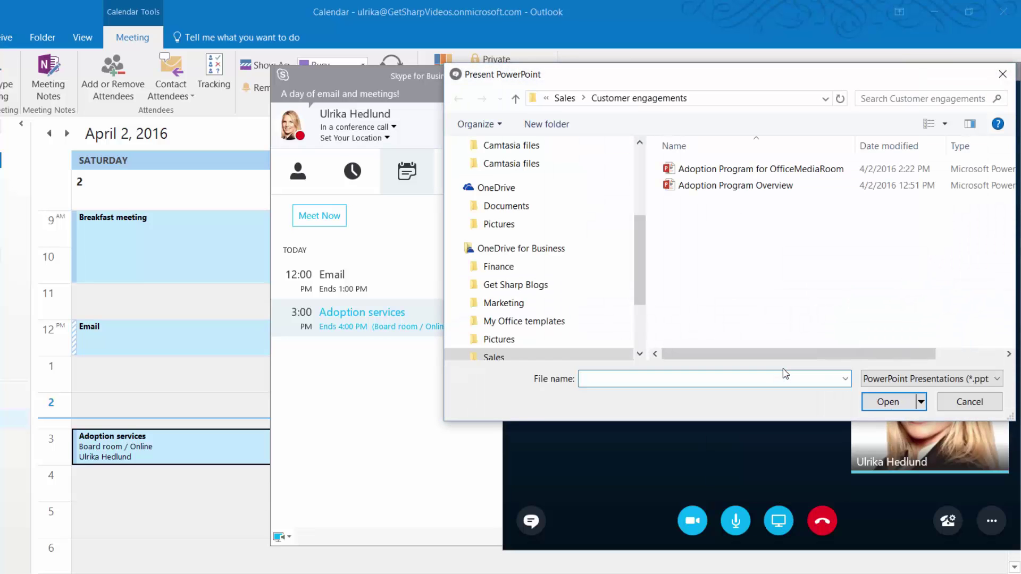
pyautogui.click(755, 169)
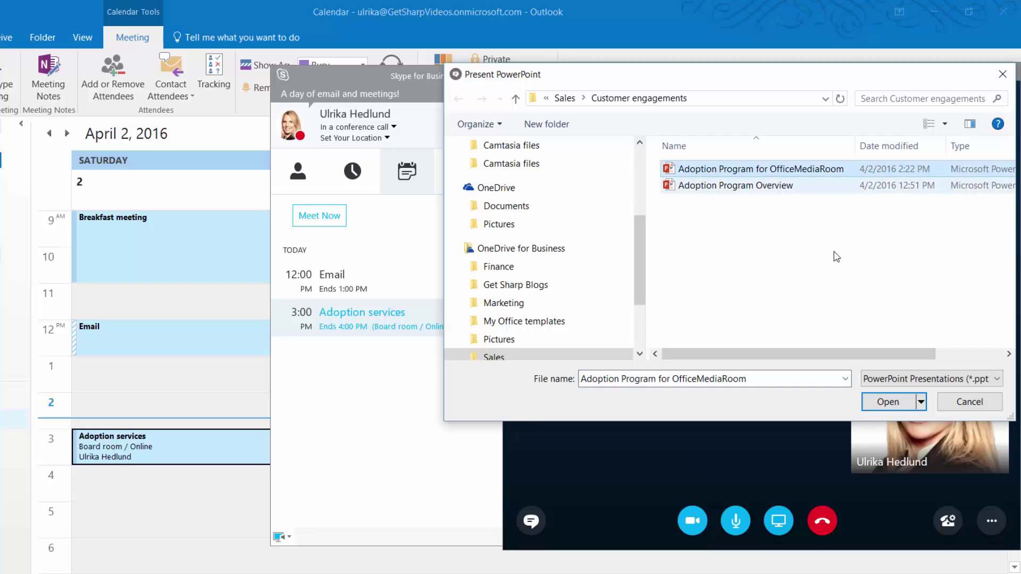
pyautogui.click(886, 401)
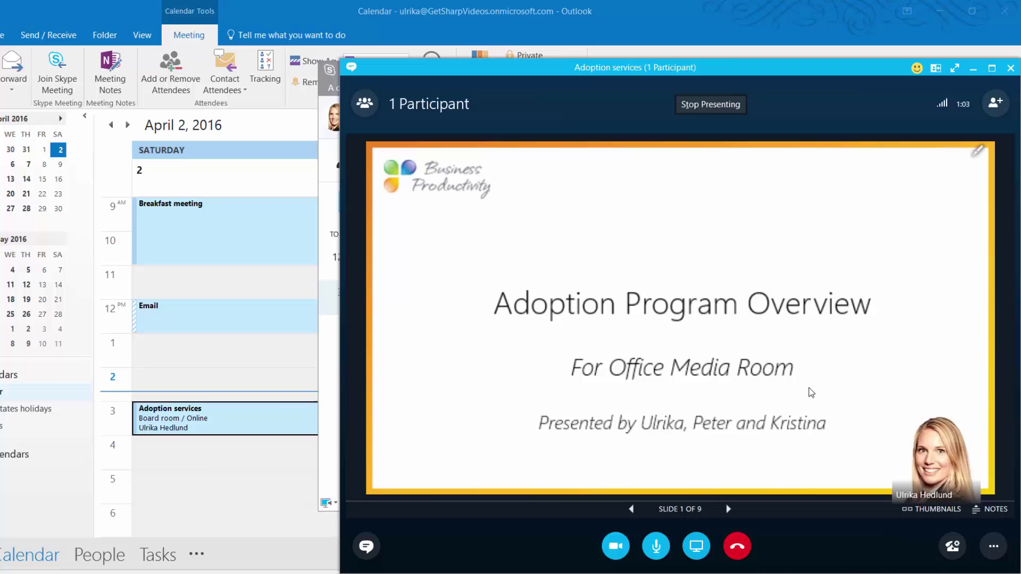
# Step: Give Everyone access to the uploaded Adoption Program presentation and maximize the meeting window
pyautogui.click(696, 546)
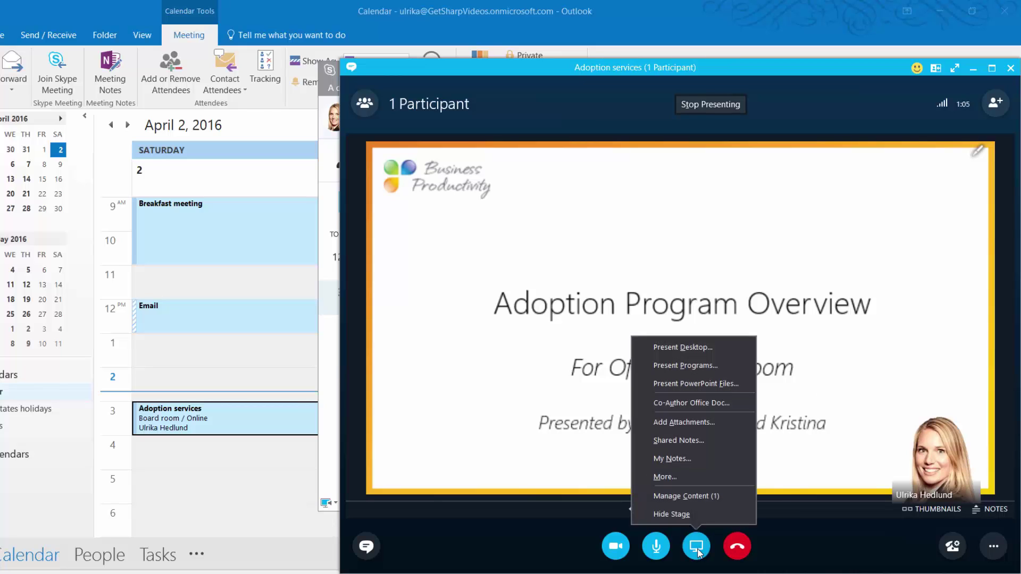
pyautogui.click(701, 496)
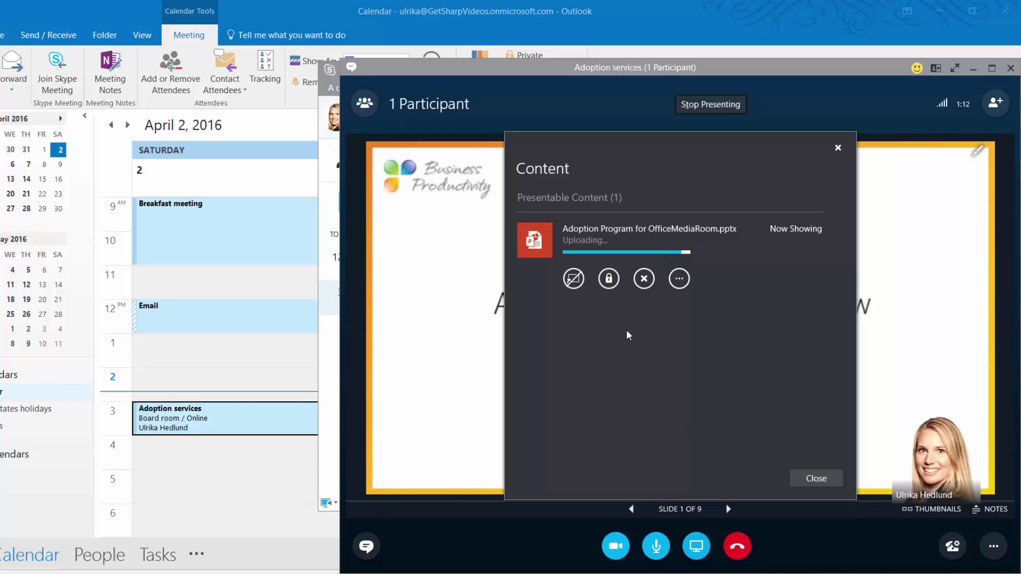
pyautogui.click(610, 281)
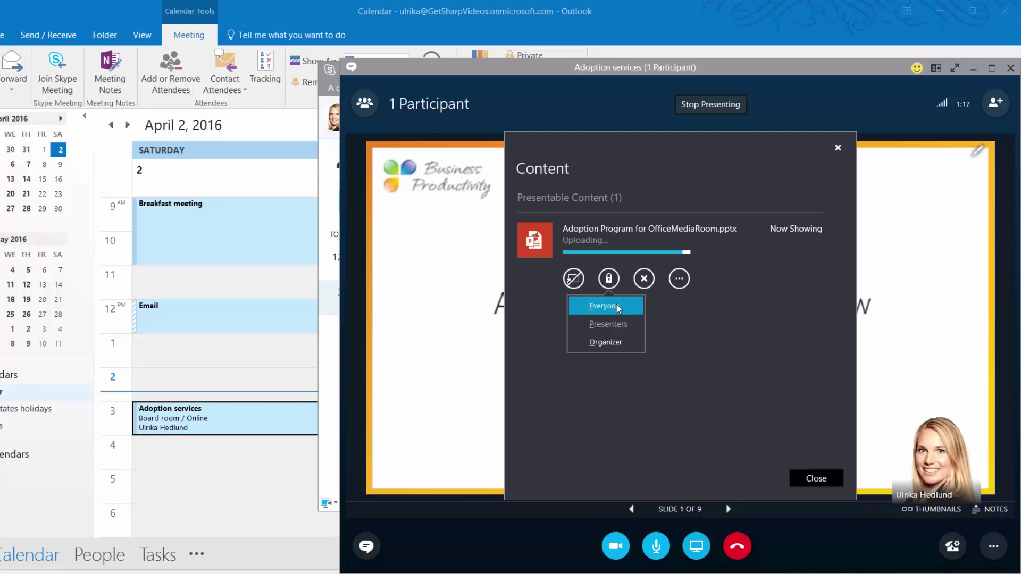
pyautogui.click(616, 306)
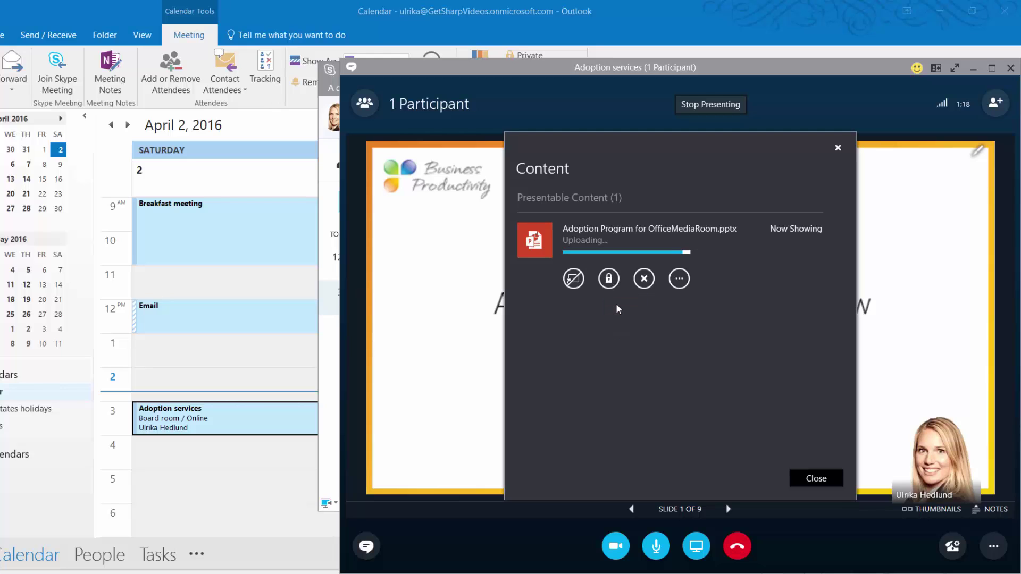
pyautogui.click(827, 478)
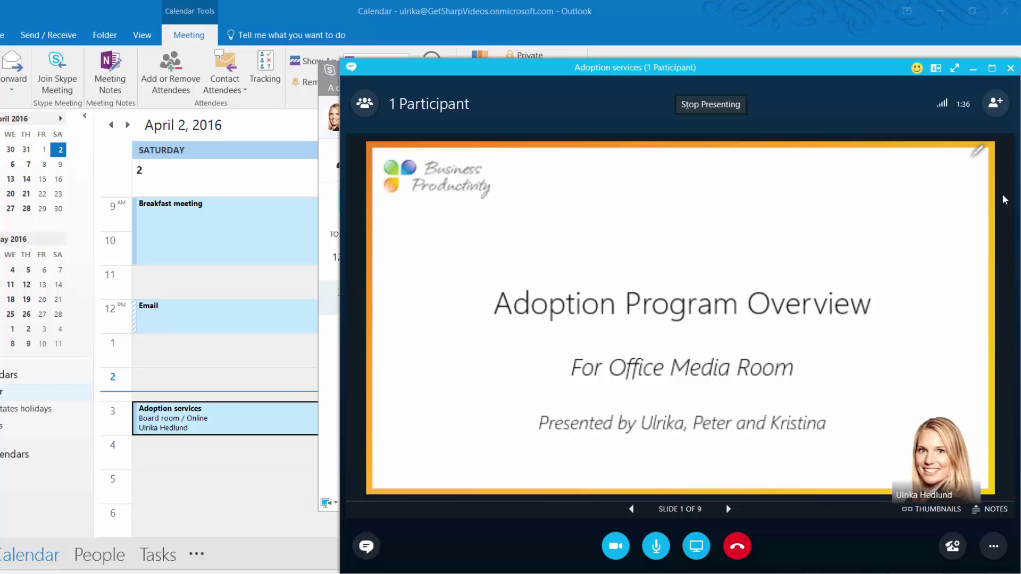
pyautogui.click(992, 69)
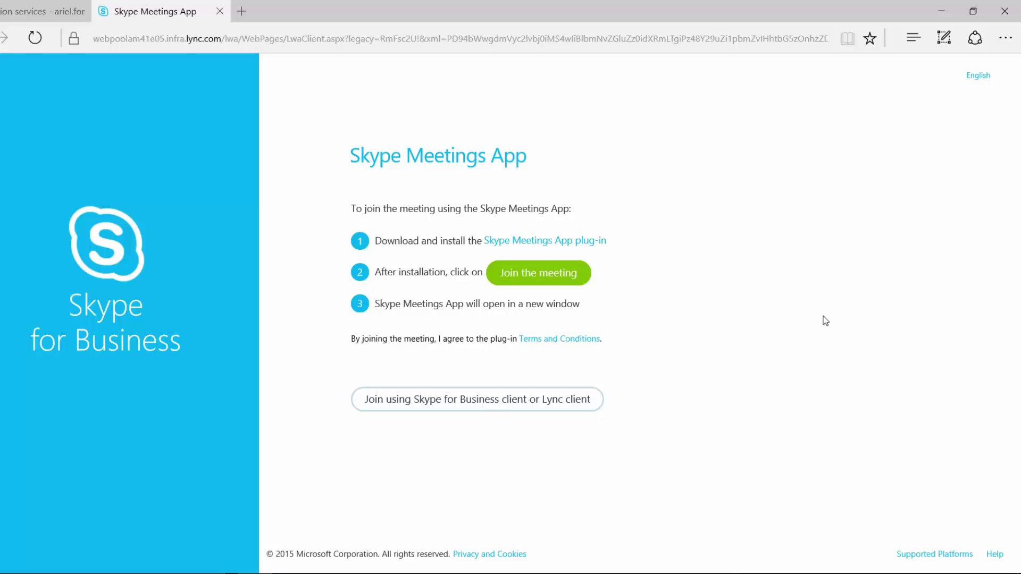
# Step: Install the Skype Meetings App plug-in, enter a guest name, and join the meeting
pyautogui.click(556, 244)
pyautogui.click(563, 273)
pyautogui.write('Ariel')
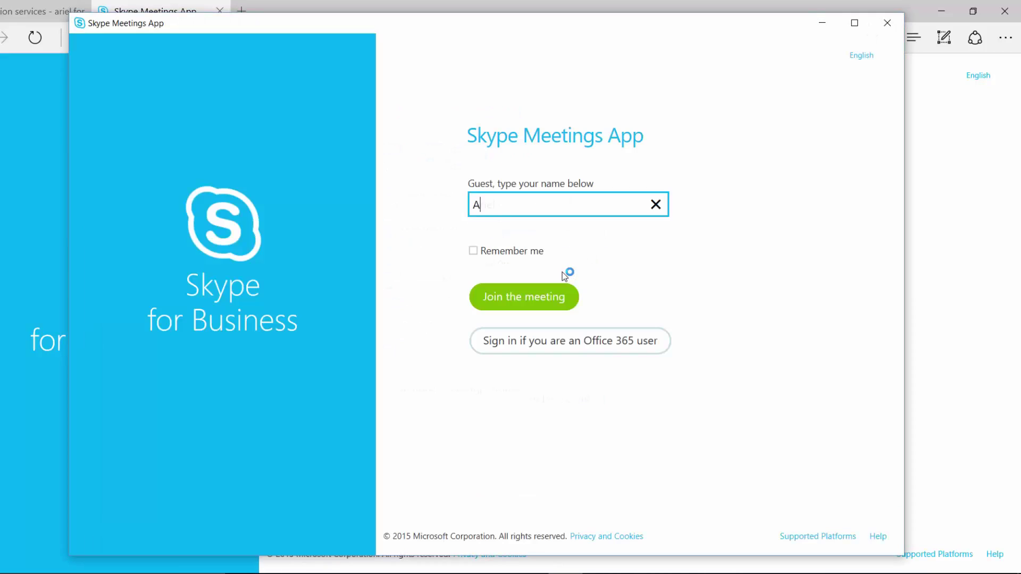
pyautogui.click(543, 300)
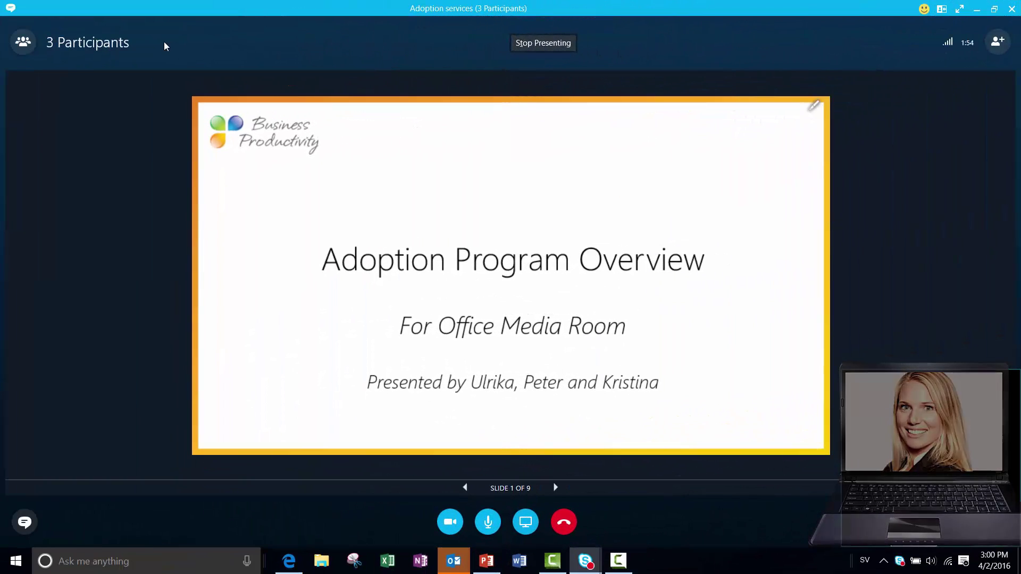
pyautogui.click(23, 42)
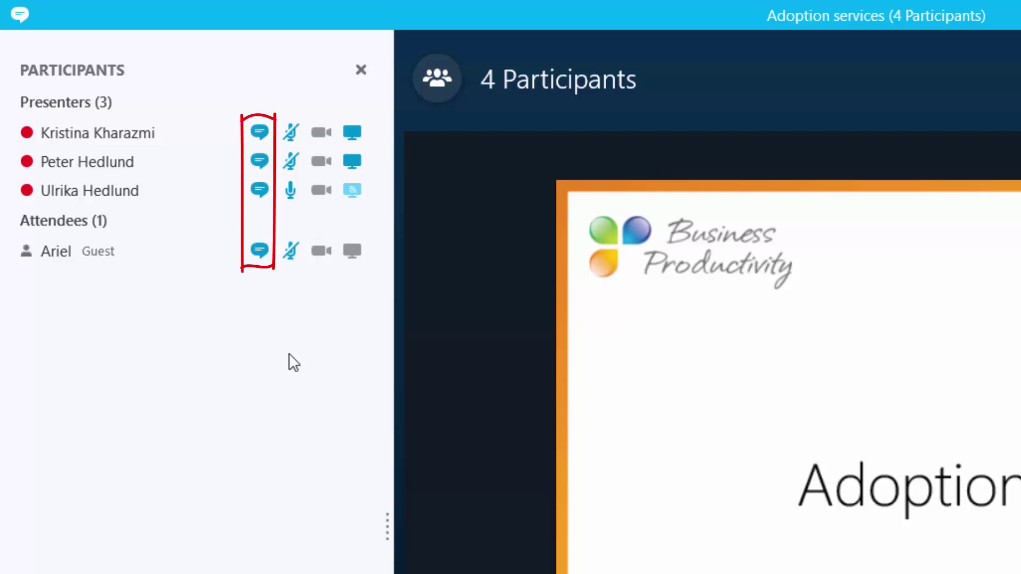
pyautogui.rightClick(292, 254)
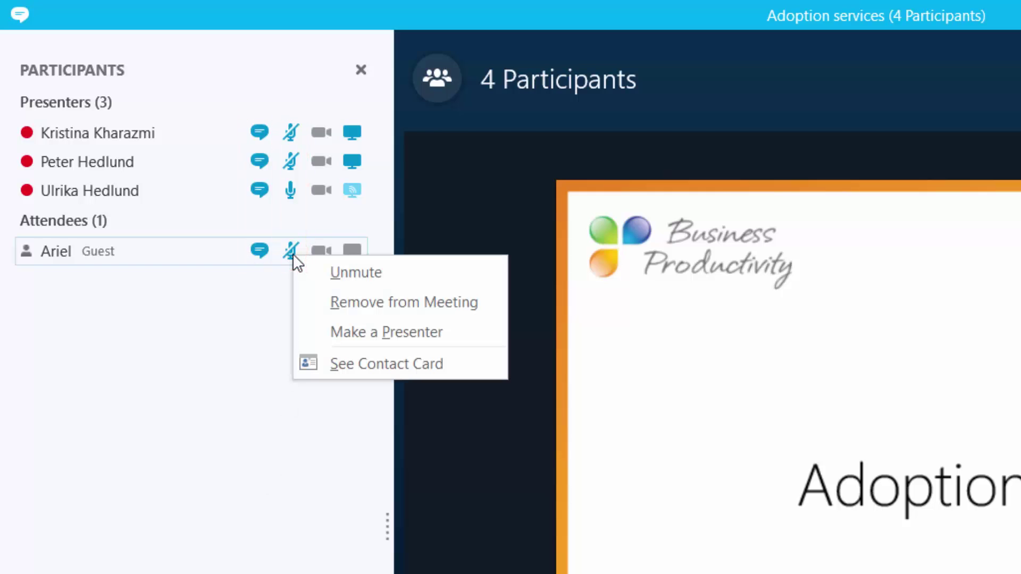
pyautogui.click(280, 293)
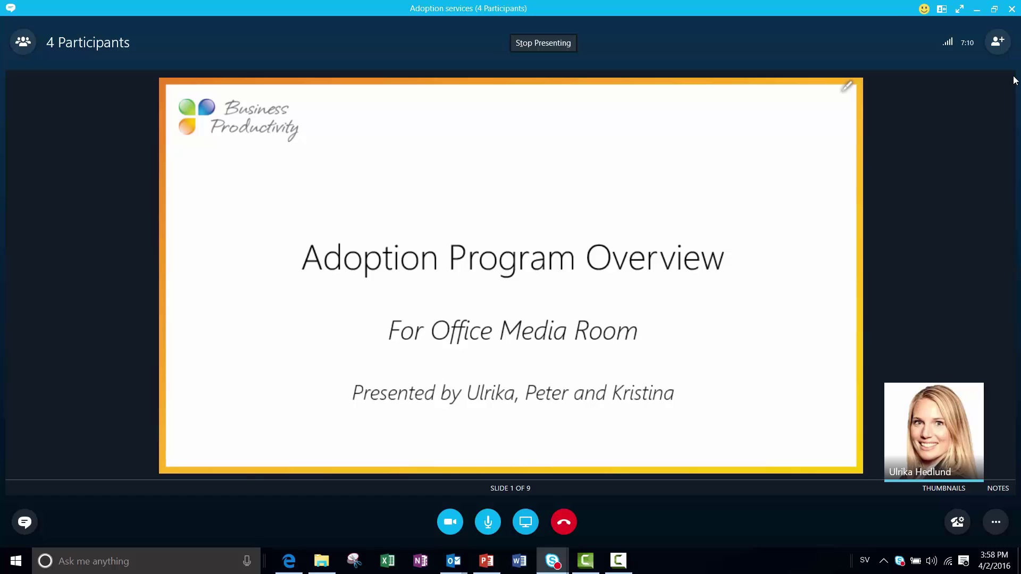
# Step: Start recording the Adoption services meeting from the More options menu
pyautogui.click(995, 522)
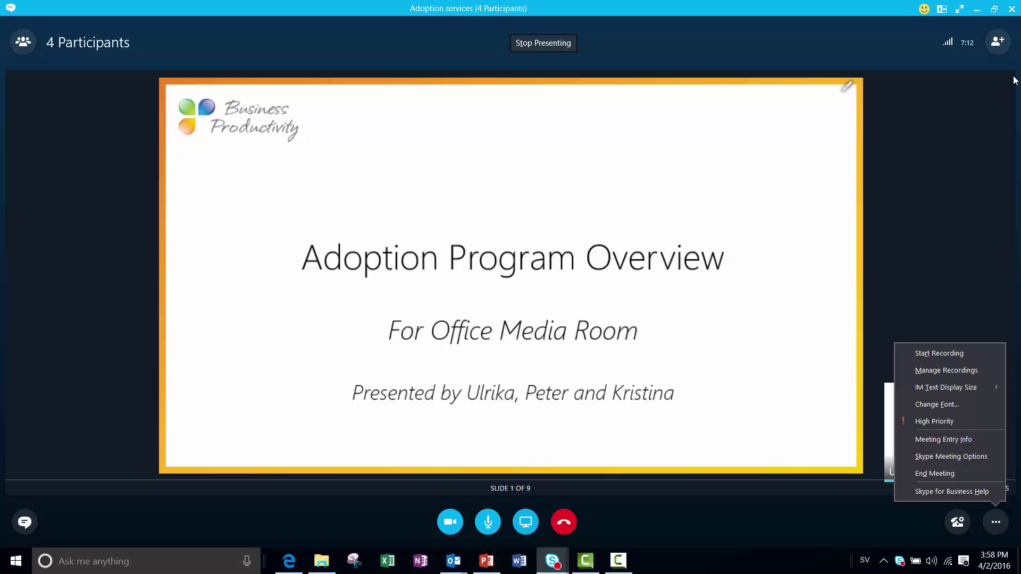
pyautogui.press('Up')
pyautogui.press('Up')
pyautogui.press('Up')
pyautogui.press('Up')
pyautogui.press('Up')
pyautogui.press('Up')
pyautogui.press('Up')
pyautogui.press('Up')
pyautogui.press('Up')
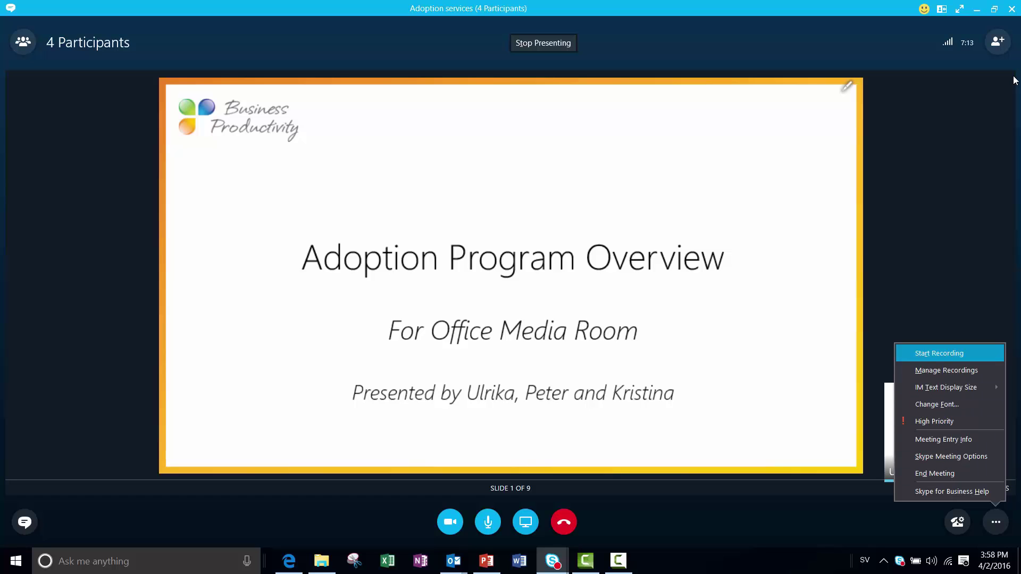
pyautogui.press('Return')
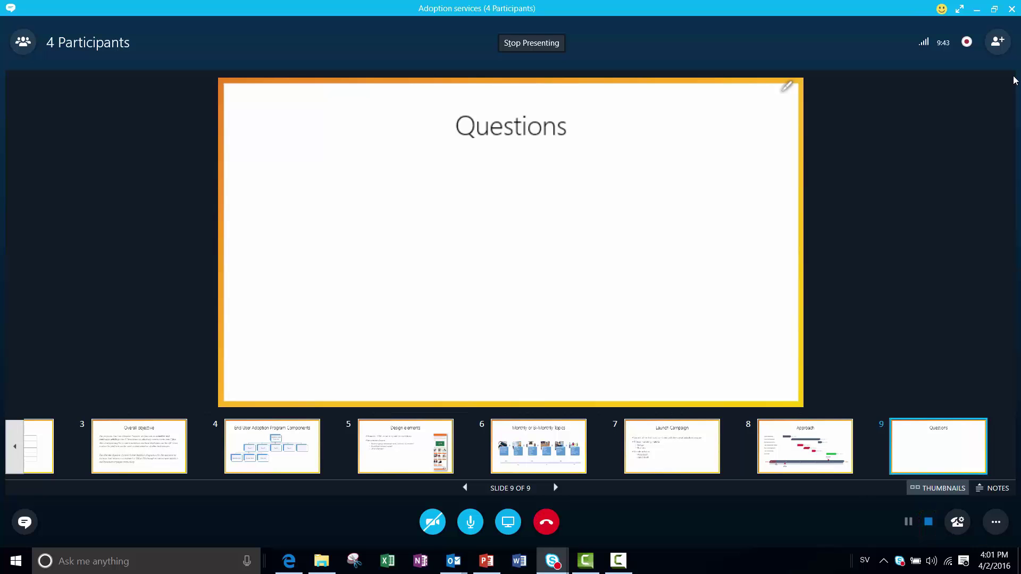
# Step: Stop recording the meeting and bring up the Recording Manager from the Tools menu
pyautogui.click(928, 521)
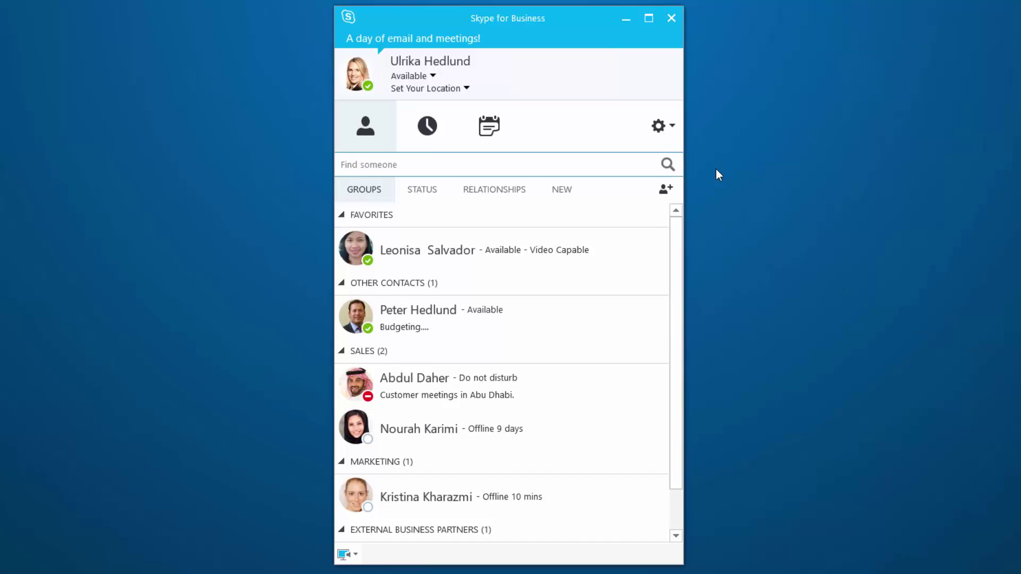
pyautogui.click(673, 125)
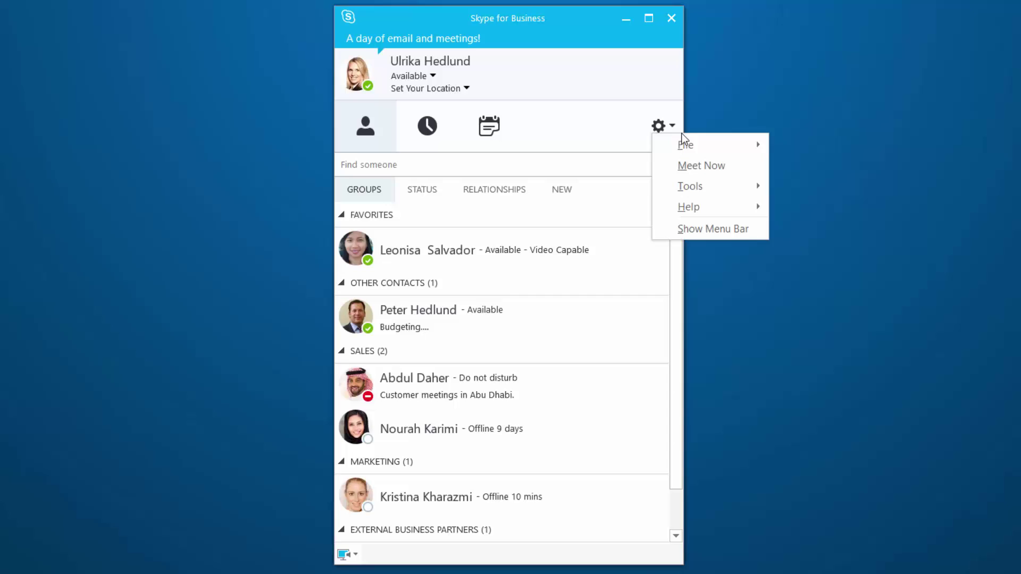
pyautogui.moveTo(699, 186)
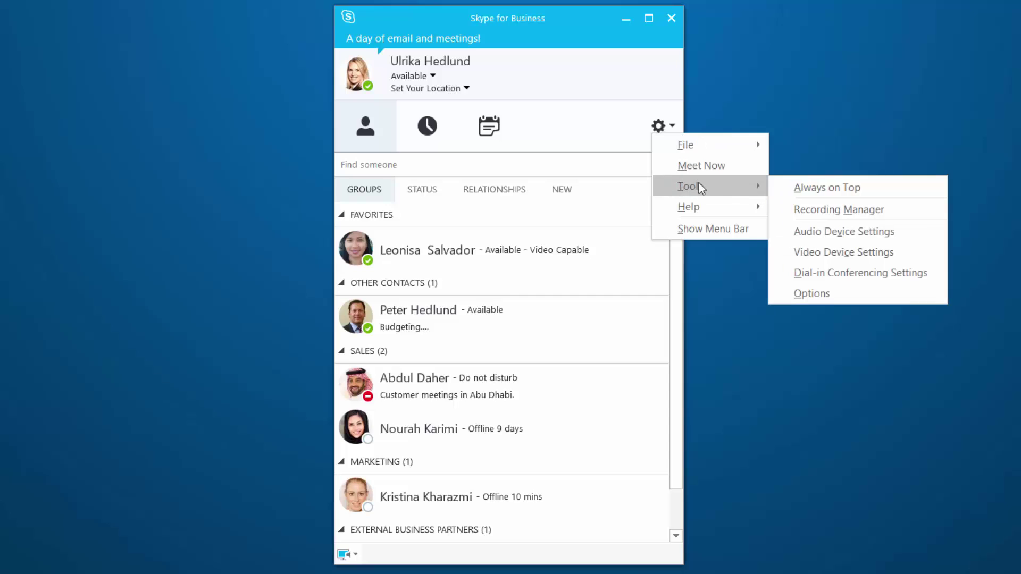
pyautogui.click(794, 209)
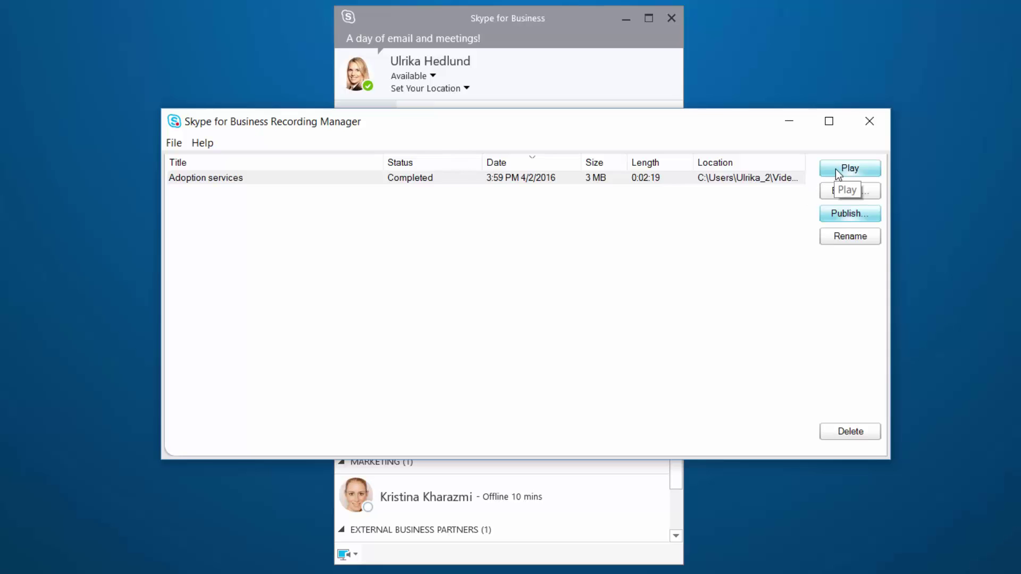
# Step: Cancel publishing, then play the Adoption services recording from its title slide in Movies & TV
pyautogui.click(857, 213)
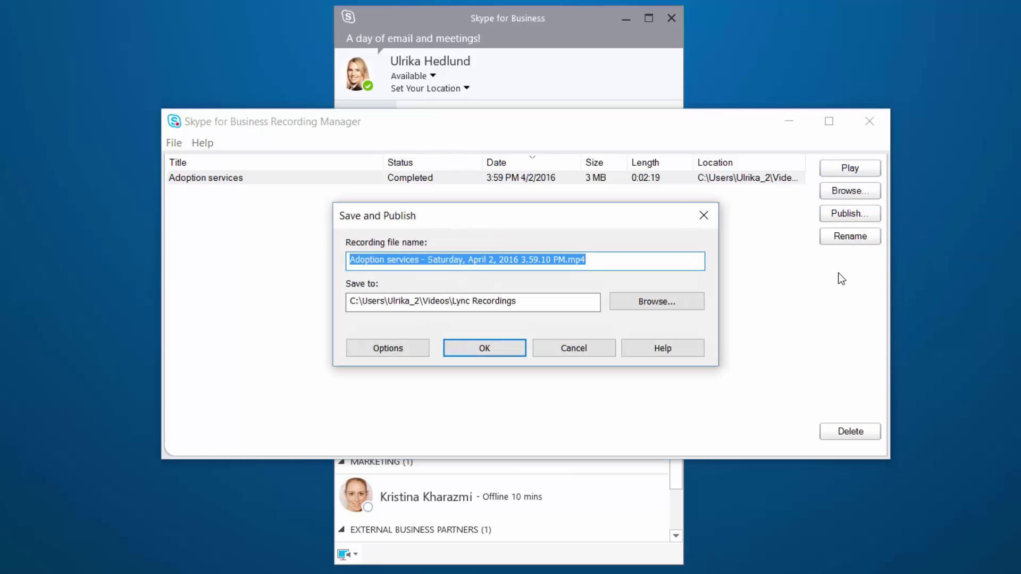
pyautogui.click(587, 348)
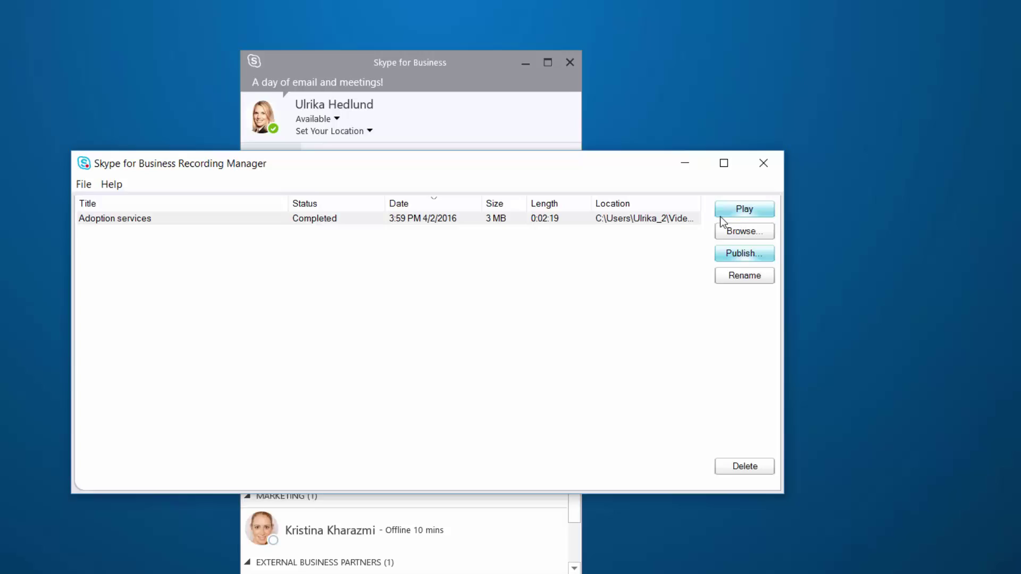
pyautogui.click(684, 232)
pyautogui.moveTo(483, 559); pyautogui.dragTo(468, 562)
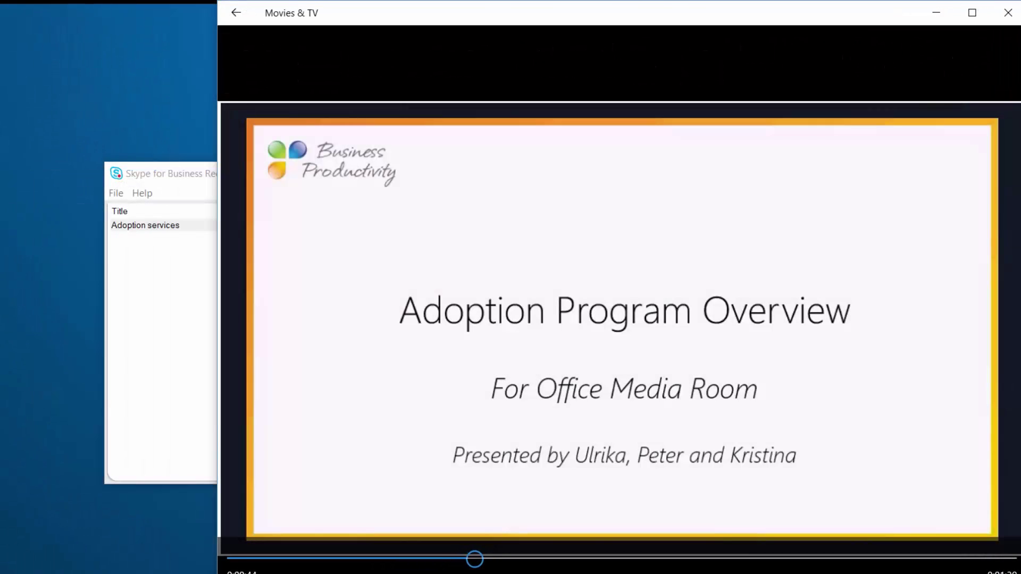